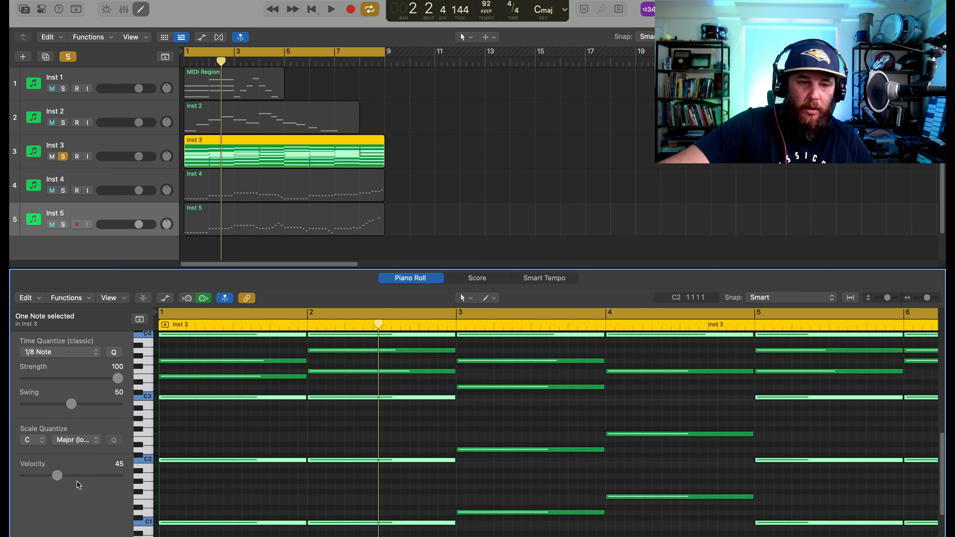
# Step: Set the velocity of all selected C notes in the Inst 3 region to 67 and clear the note selection
pyautogui.moveTo(60, 479); pyautogui.dragTo(80, 482)
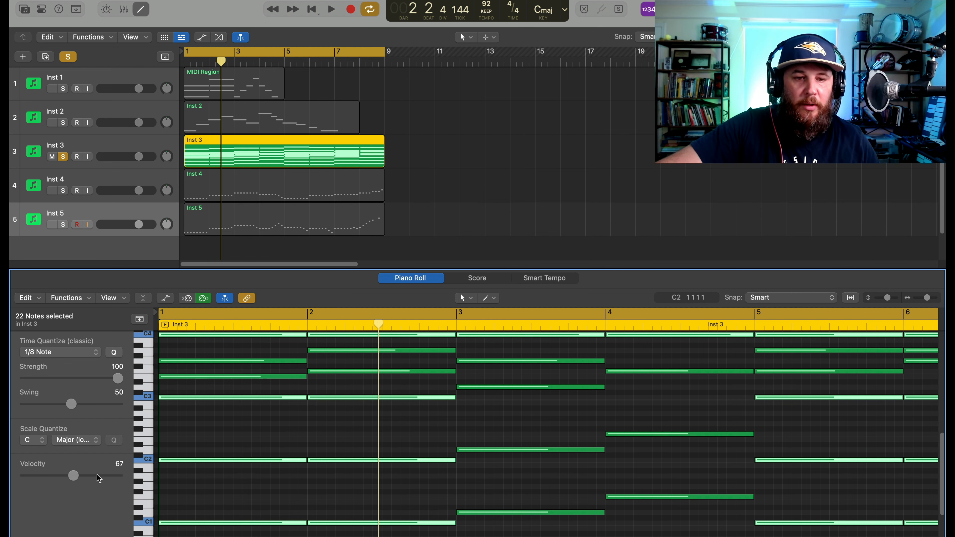
pyautogui.scroll(8, 287, 515)
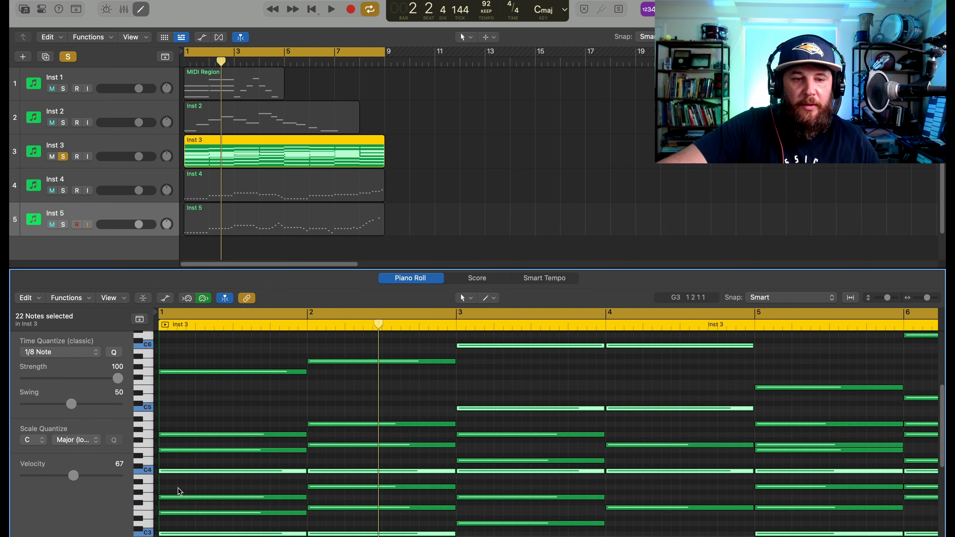
pyautogui.scroll(-1, 297, 511)
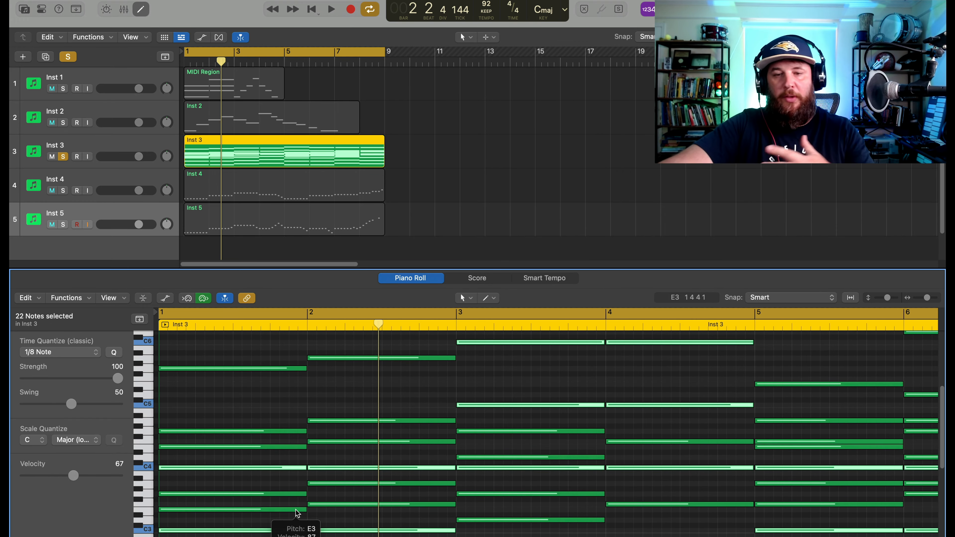
pyautogui.scroll(2, 297, 513)
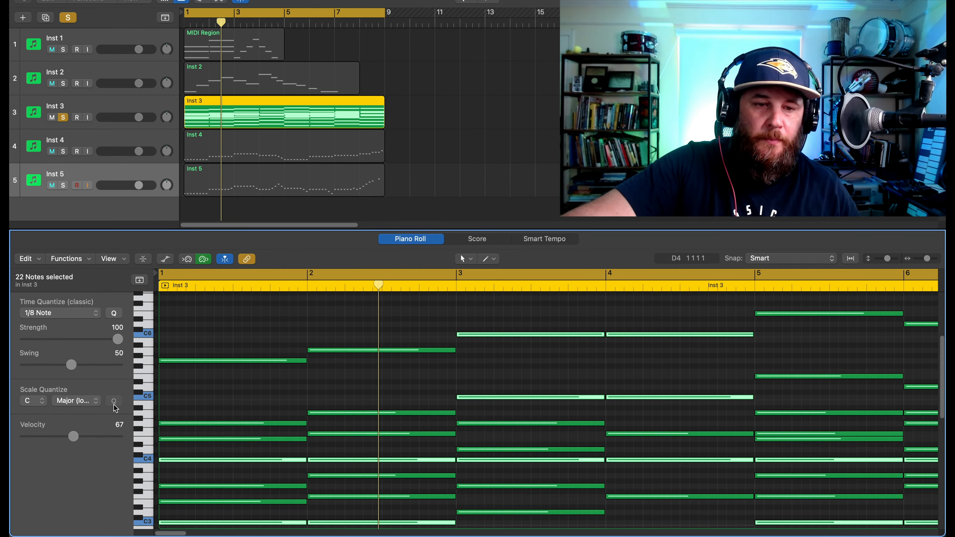
pyautogui.click(213, 337)
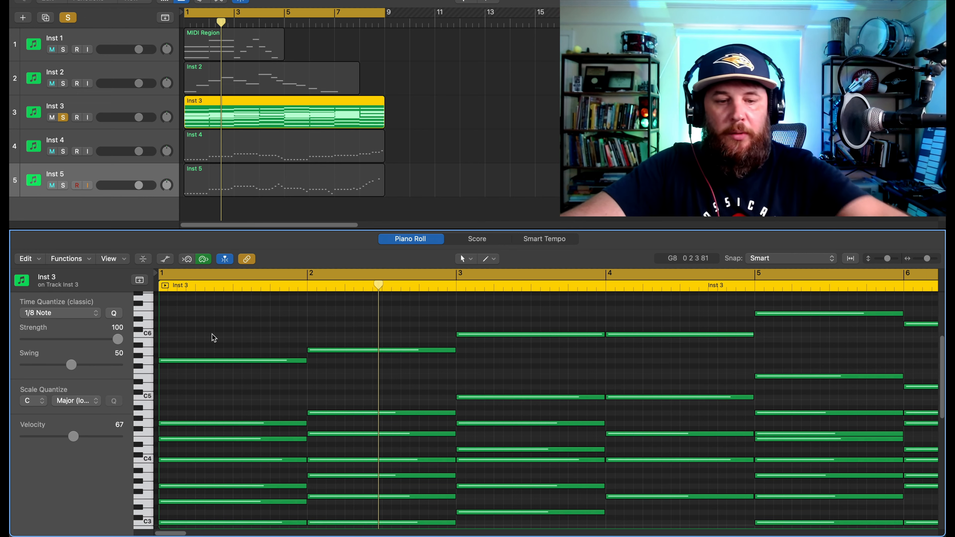
# Step: Show the automation lane under the Inst 3 notes and compare the track Volume view with the region Note Velocity view
pyautogui.press('a')
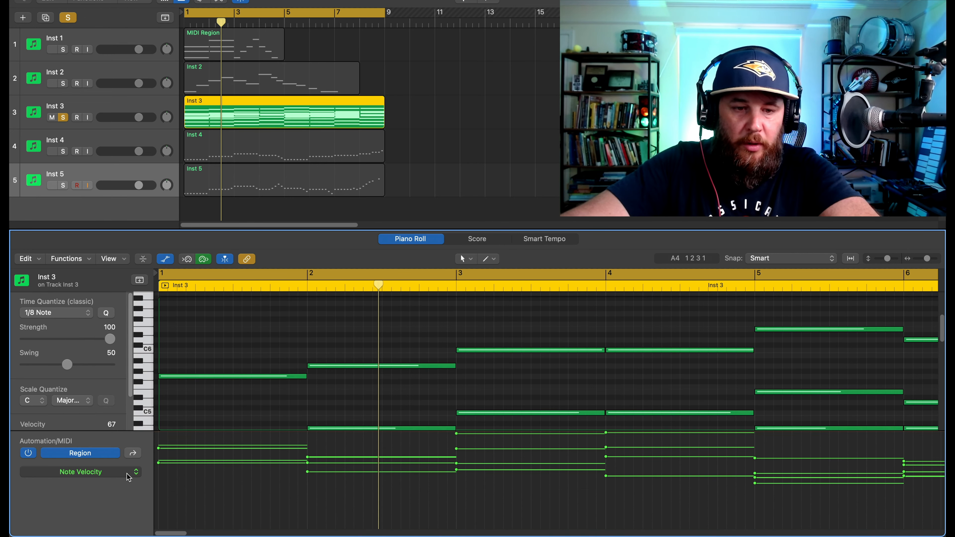
pyautogui.click(136, 476)
pyautogui.click(98, 474)
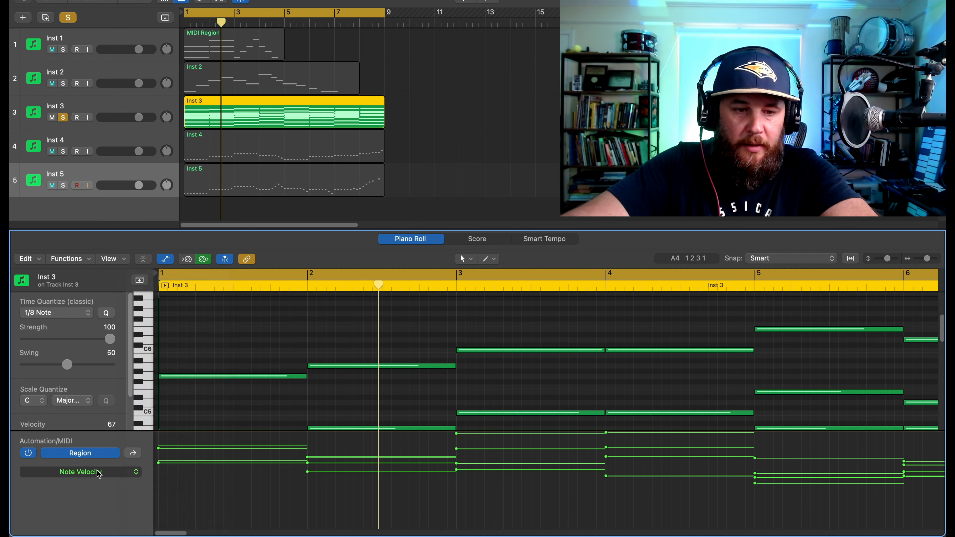
pyautogui.click(87, 454)
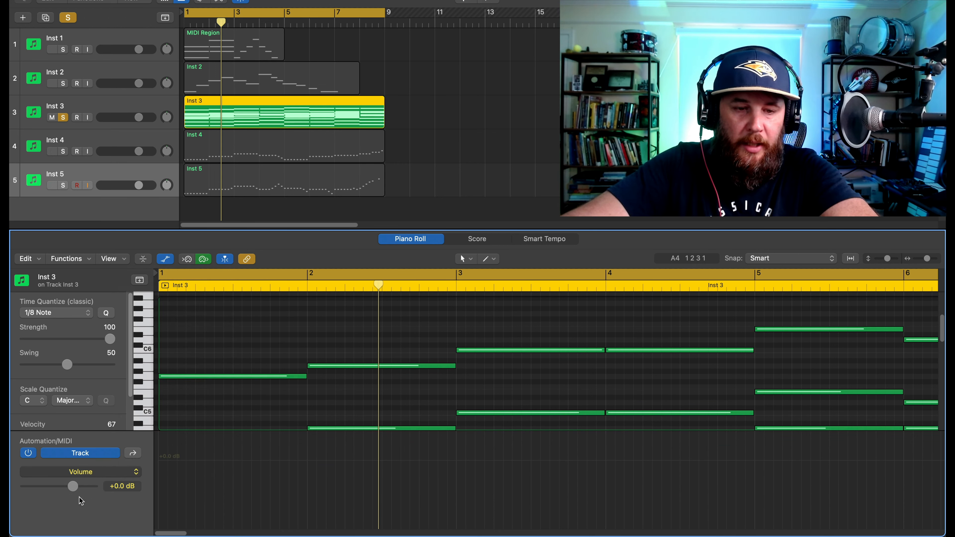
pyautogui.click(114, 453)
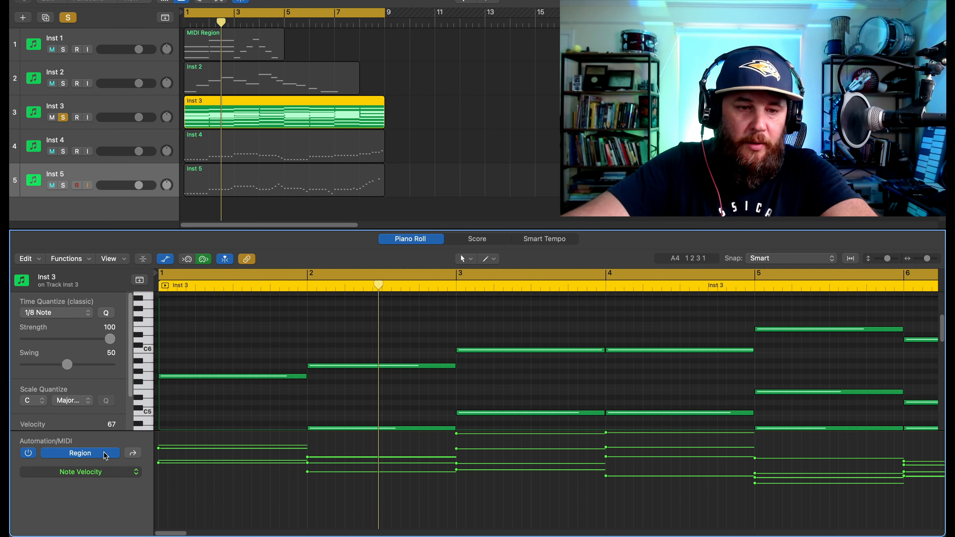
# Step: View the Inst 3 region's Sustain data in the automation lane and switch the lane back to Ch. 1 Note Velocity
pyautogui.click(136, 475)
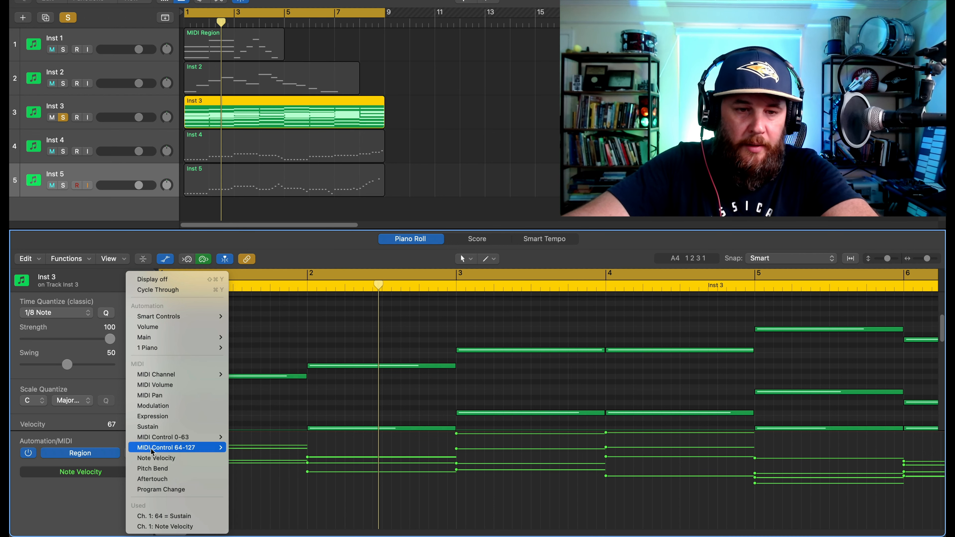
pyautogui.click(154, 428)
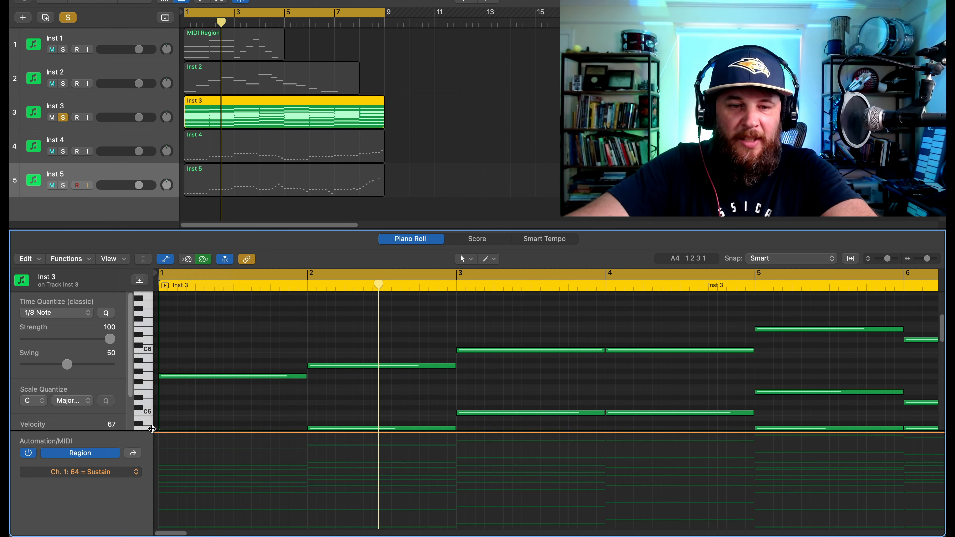
pyautogui.scroll(-2, 227, 489)
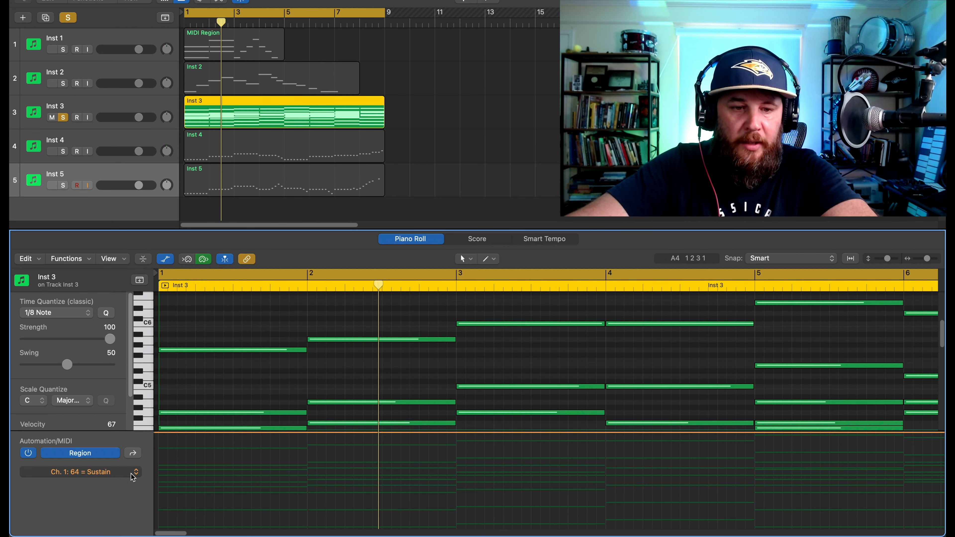
pyautogui.click(138, 479)
pyautogui.click(158, 483)
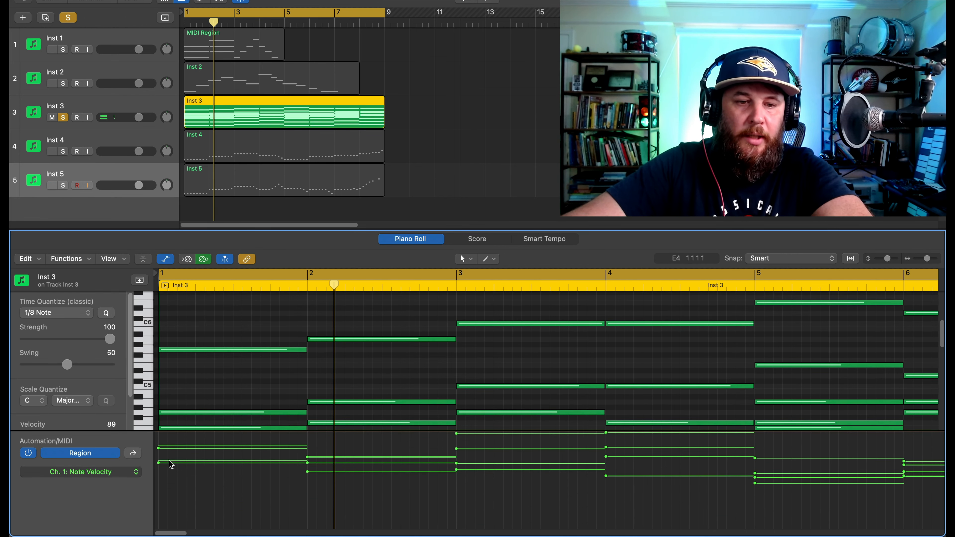
# Step: Lower the velocities of Inst 3 chord notes from bar 1 to bar 5 in the velocity lane and play the result
pyautogui.moveTo(159, 445); pyautogui.dragTo(306, 471)
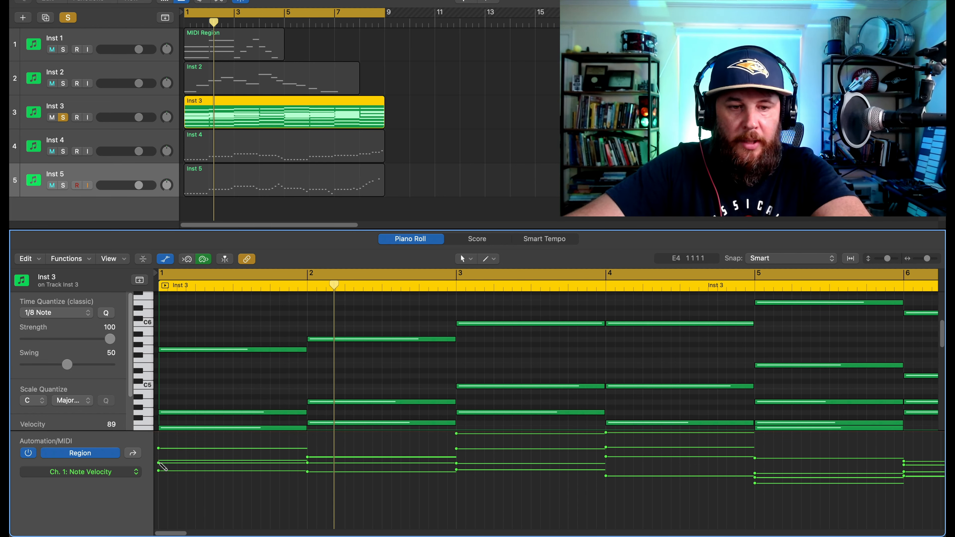
pyautogui.moveTo(163, 476)
pyautogui.mouseDown()
pyautogui.moveTo(934, 510)
pyautogui.moveTo(942, 519)
pyautogui.moveTo(760, 531)
pyautogui.mouseUp()
pyautogui.press('space')
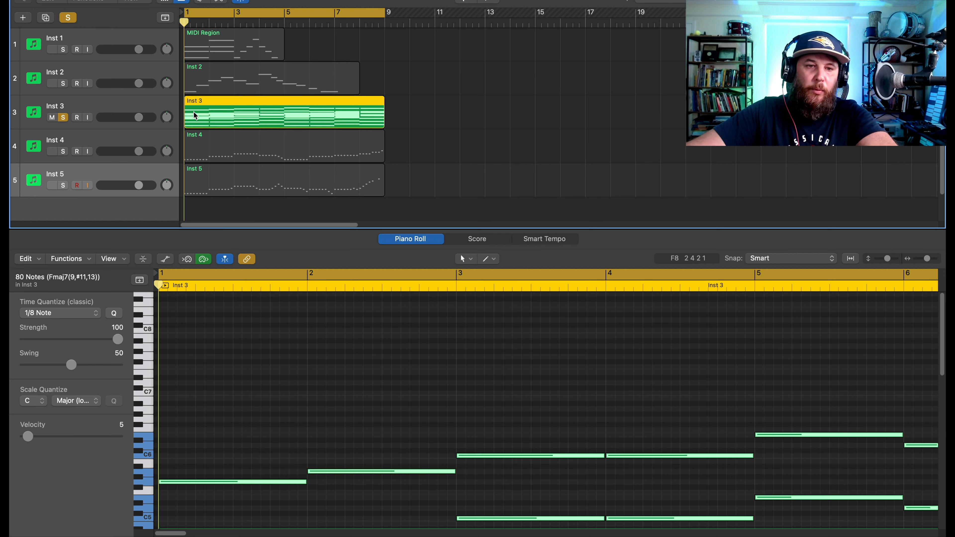
# Step: Delete the regions on the Inst 1, Inst 2 and Inst 4 tracks
pyautogui.click(218, 77)
pyautogui.press('Delete')
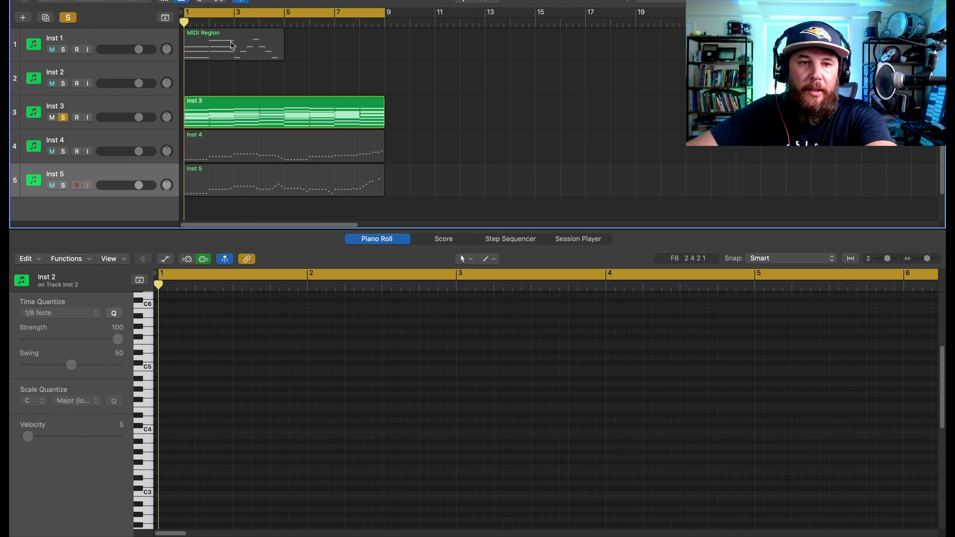
pyautogui.click(232, 46)
pyautogui.press('Delete')
pyautogui.click(253, 144)
pyautogui.press('Delete')
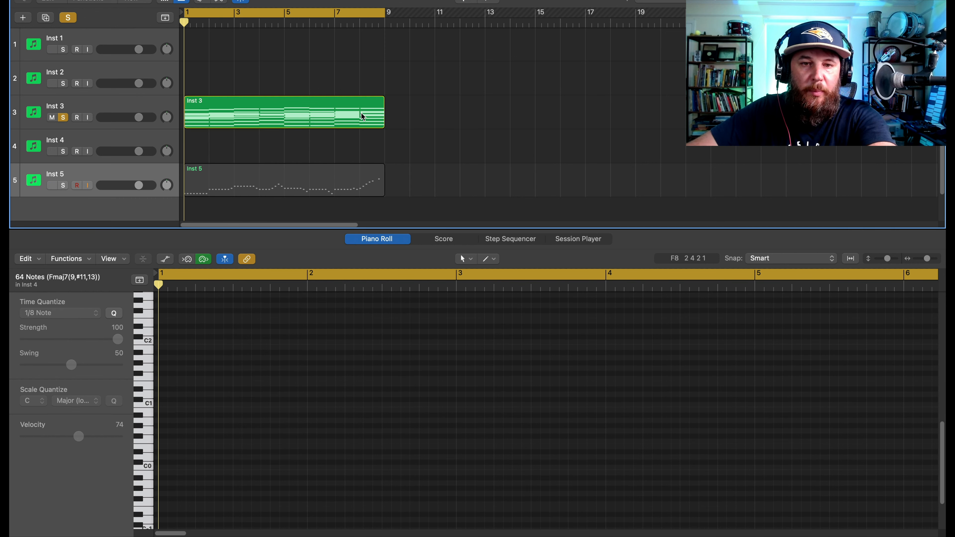
# Step: Loop the Inst 3 and Inst 5 regions once so that both extend to bar 17
pyautogui.moveTo(383, 98); pyautogui.dragTo(585, 99)
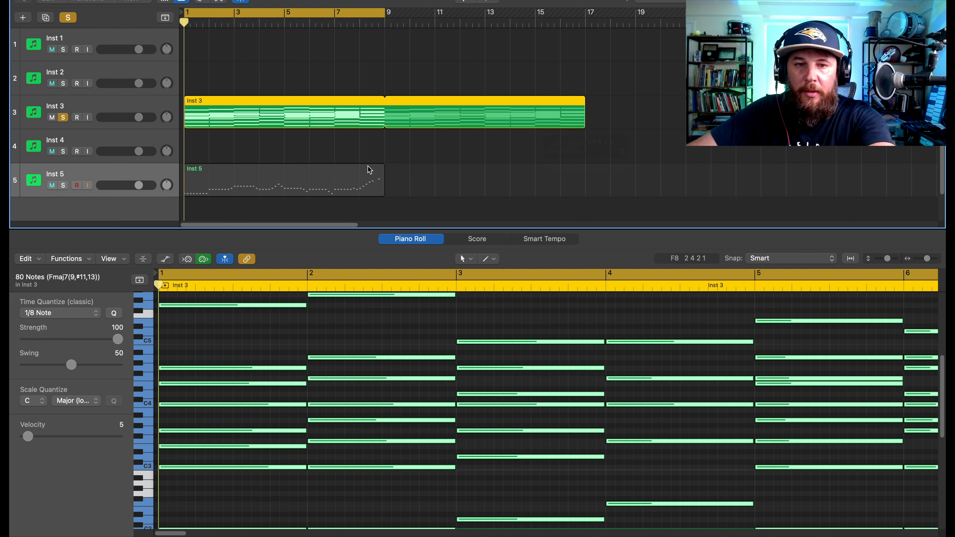
pyautogui.click(387, 174)
pyautogui.moveTo(384, 168); pyautogui.dragTo(584, 169)
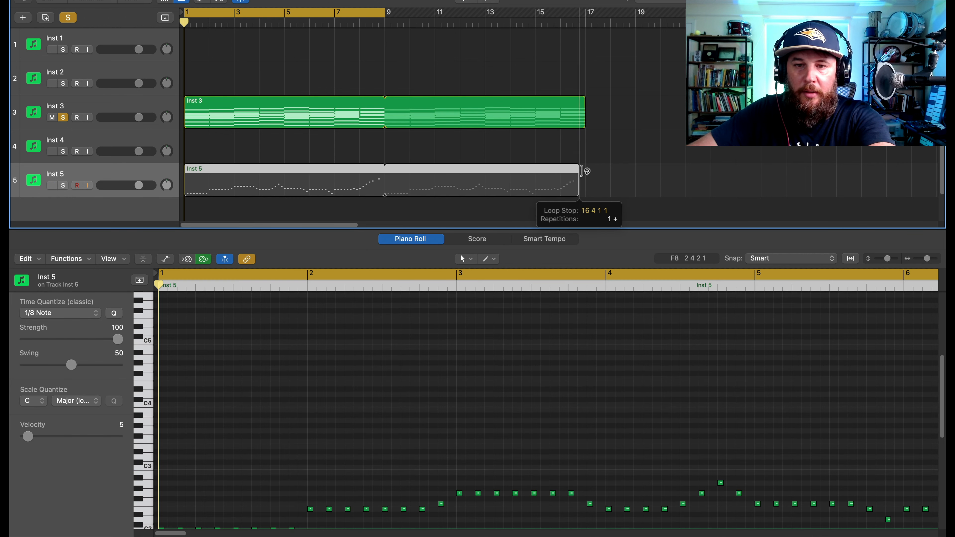
# Step: Solo the Inst 5 track along with Inst 3, play both parts together and stop playback
pyautogui.press('s')
pyautogui.press('space')
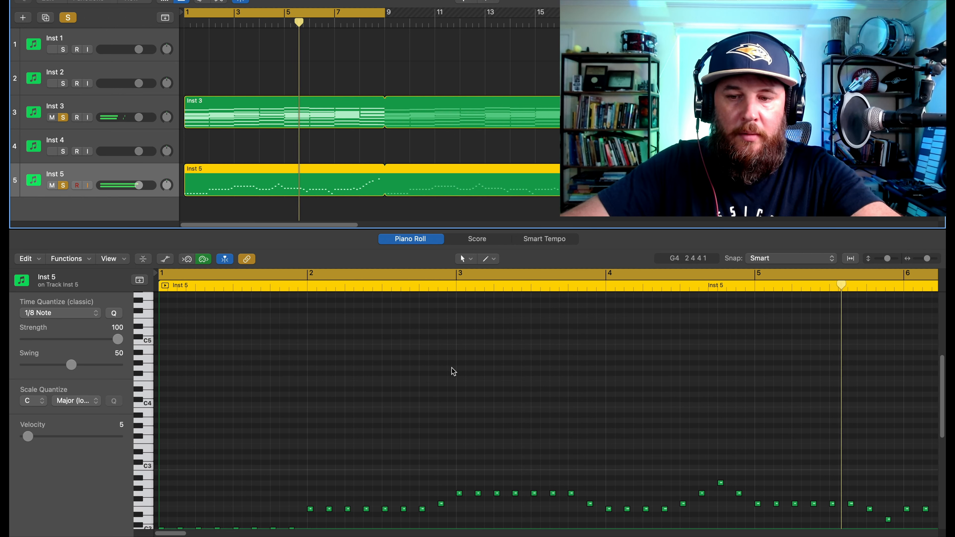
pyautogui.press('space')
# Step: Examine the Inst 3 chords as piano roll notes and as score notation alongside Inst 5, and return to the Piano Roll
pyautogui.scroll(3, 459, 353)
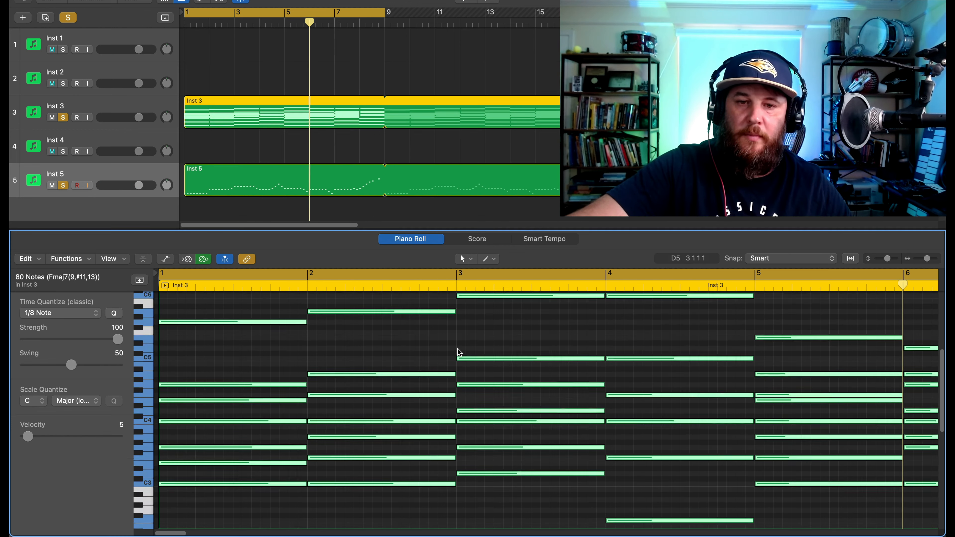
pyautogui.scroll(1, 459, 352)
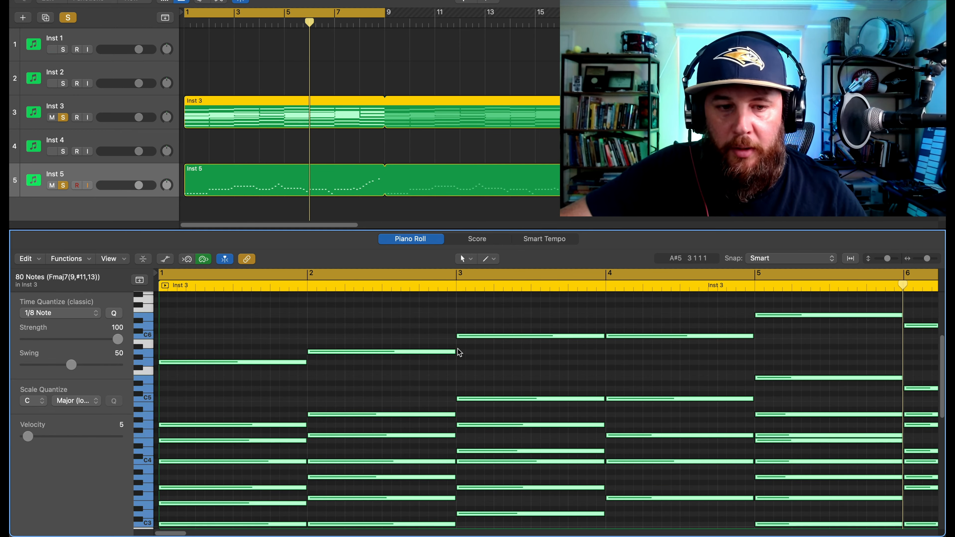
pyautogui.click(483, 239)
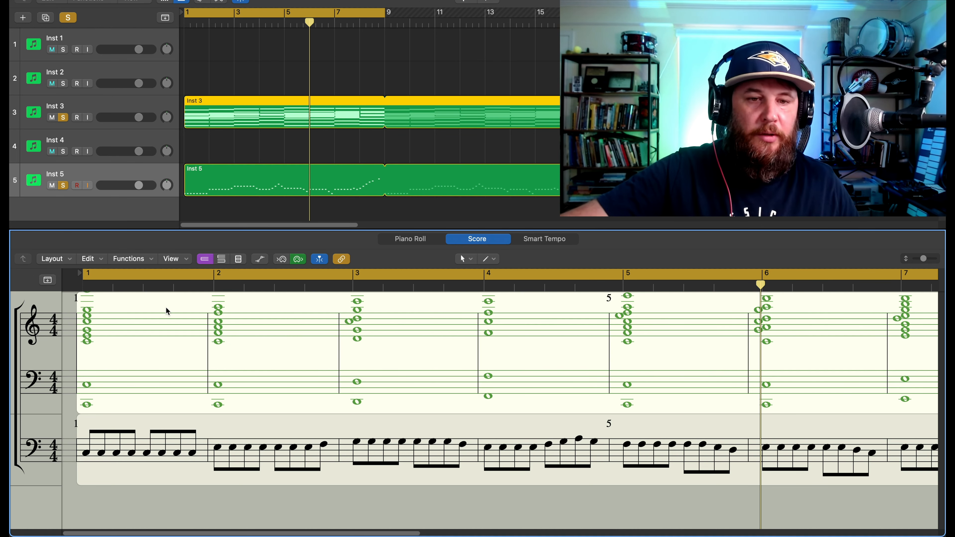
pyautogui.click(117, 358)
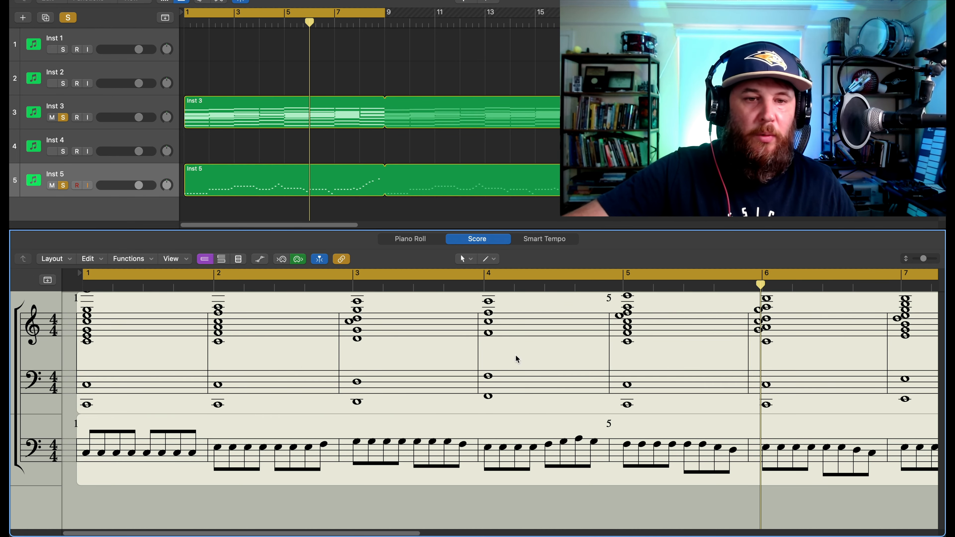
pyautogui.click(418, 241)
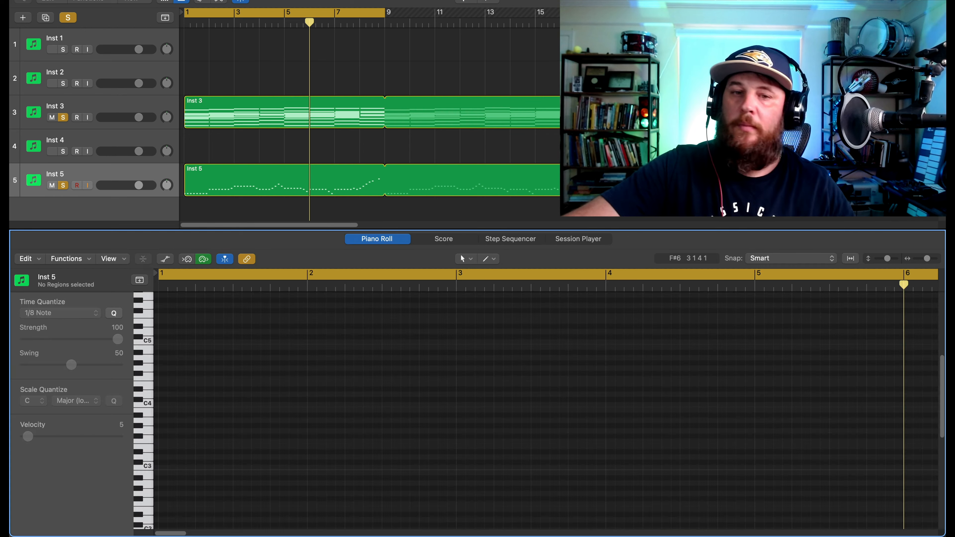
# Step: Open the Inst 3 region for note editing and add a one-bar B6 note at the start of bar 3 with the Pencil Tool
pyautogui.click(355, 119)
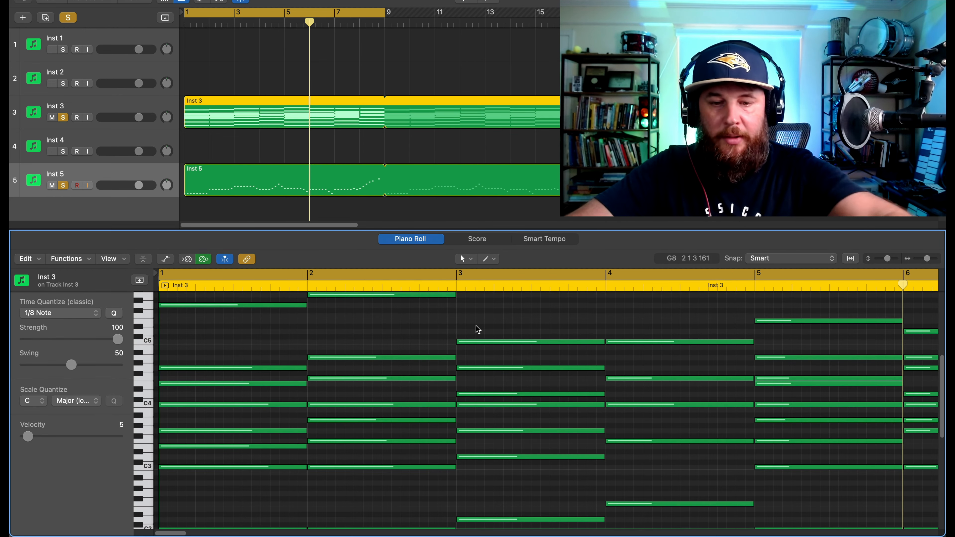
pyautogui.press('t')
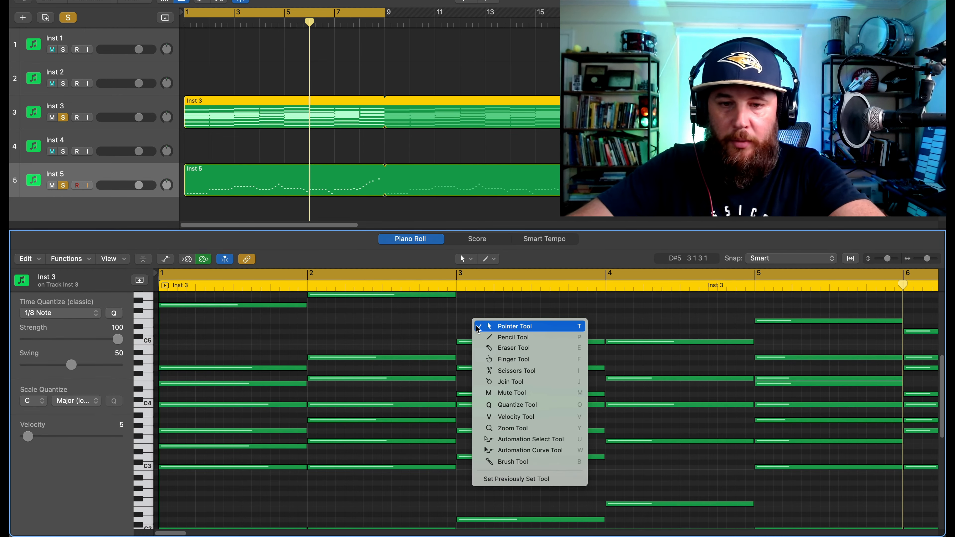
pyautogui.click(526, 340)
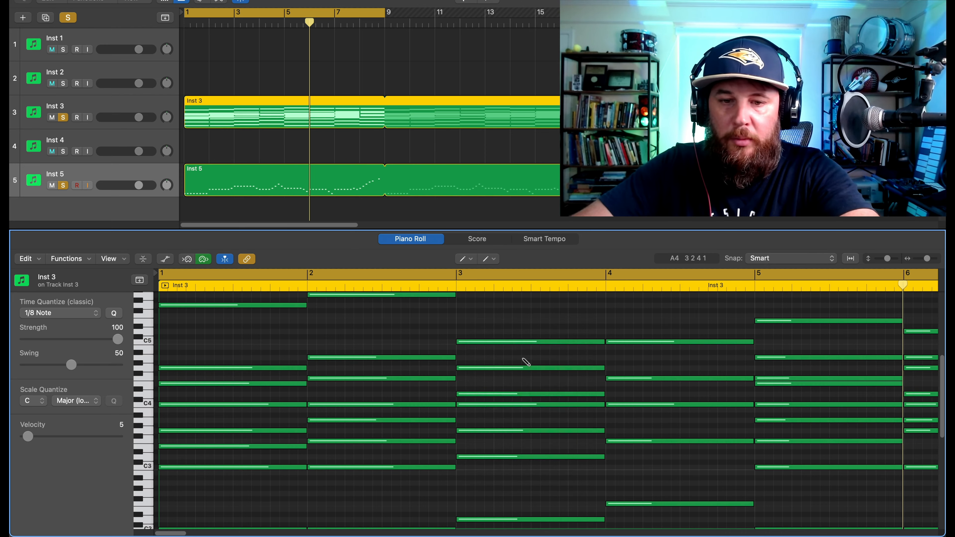
pyautogui.scroll(3, 507, 367)
pyautogui.scroll(4, 507, 367)
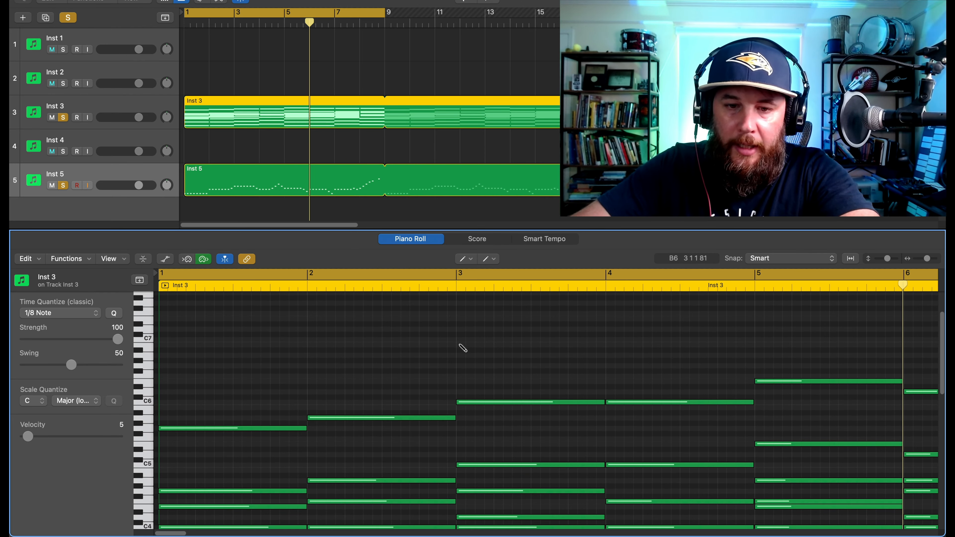
pyautogui.click(459, 344)
# Step: Draw seven more one-bar notes at varied pitches from about A#5 to G#6, starting at different positions in bars 1 to 4
pyautogui.click(625, 376)
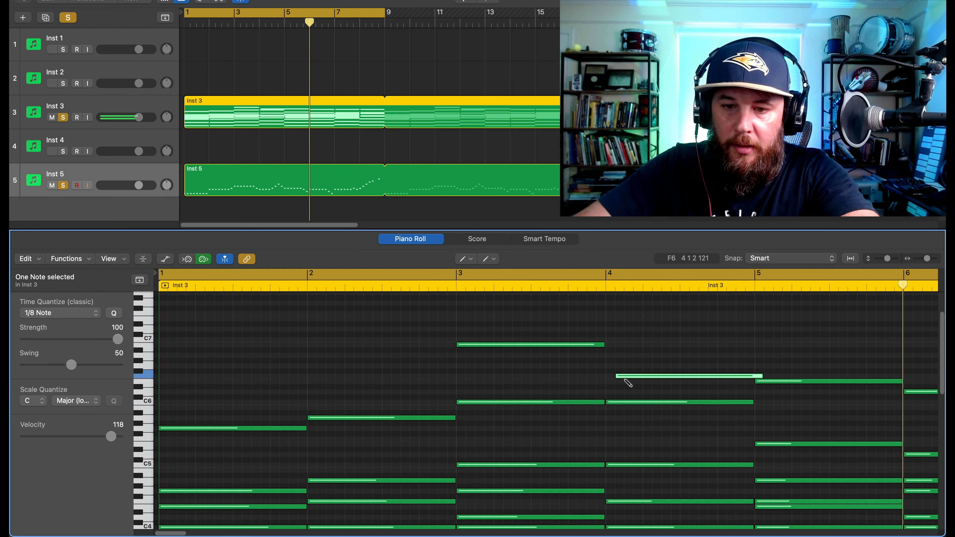
pyautogui.click(569, 434)
pyautogui.click(522, 428)
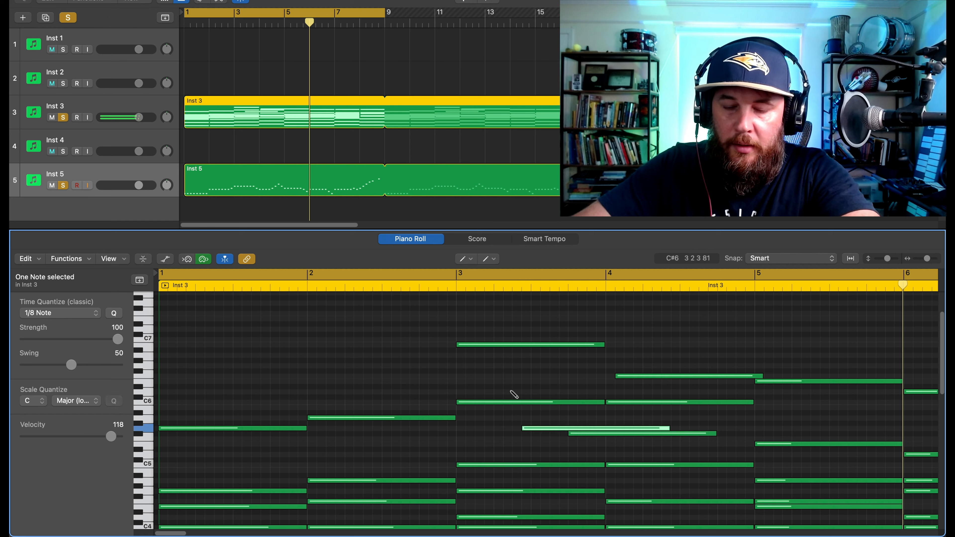
pyautogui.click(402, 382)
pyautogui.click(303, 376)
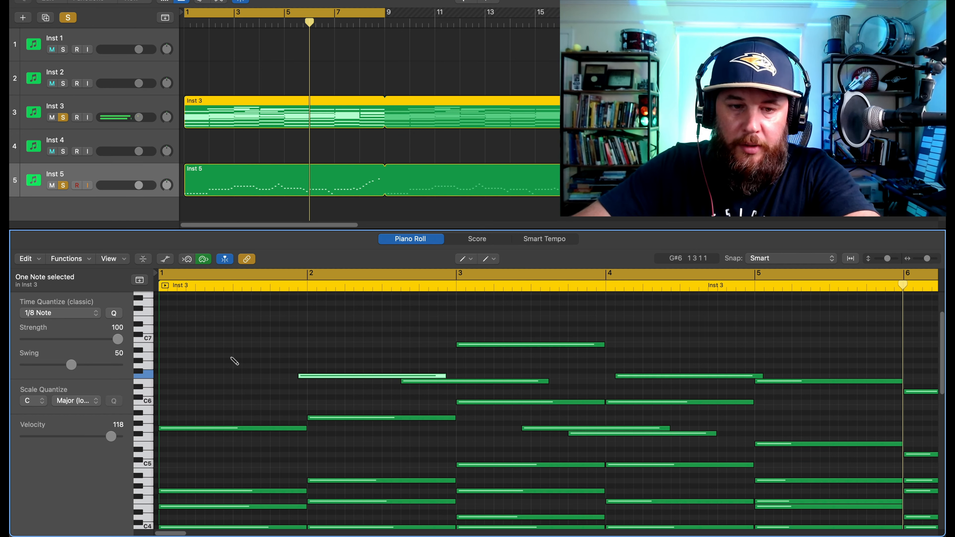
pyautogui.click(233, 360)
pyautogui.click(254, 402)
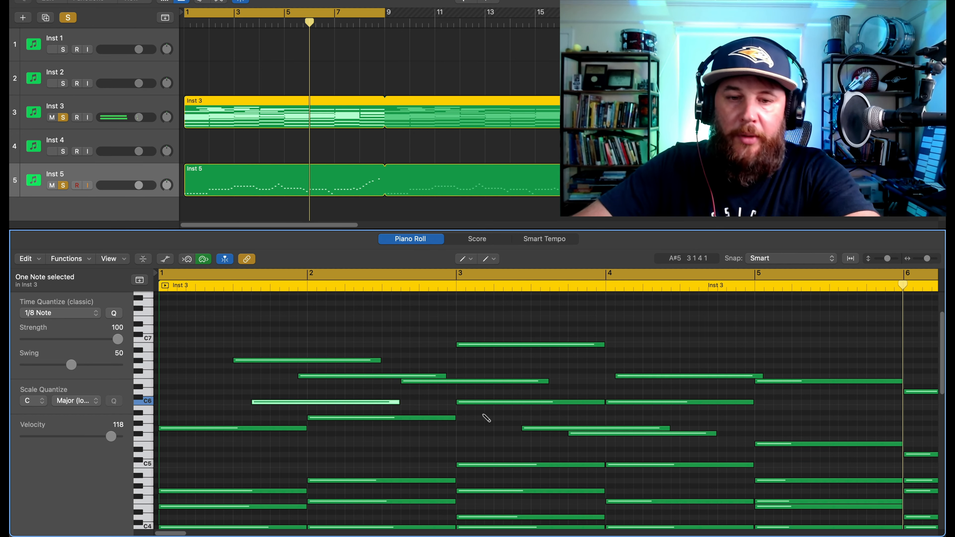
# Step: Undo the last seven notes drawn in the Inst 3 region
pyautogui.press('super+z')
pyautogui.press('super+z')
pyautogui.press('super+z')
pyautogui.press('super+z')
pyautogui.press('super+z')
pyautogui.press('super+z')
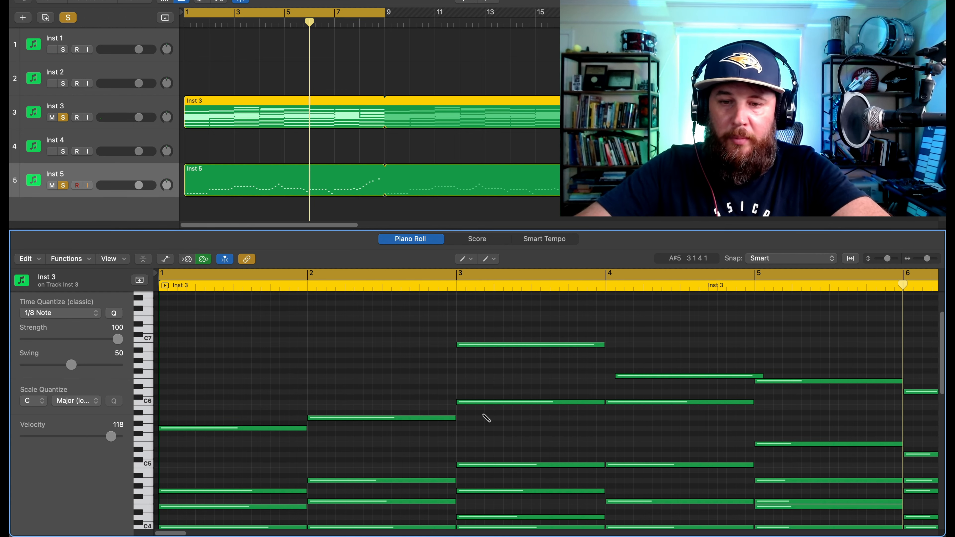
pyautogui.press('super+z')
# Step: Switch to the Pointer Tool and draw one-bar notes around D#7 in bar 3, C7 in bar 4 and A#6 in bar 2 with the secondary Pencil Tool
pyautogui.click(463, 259)
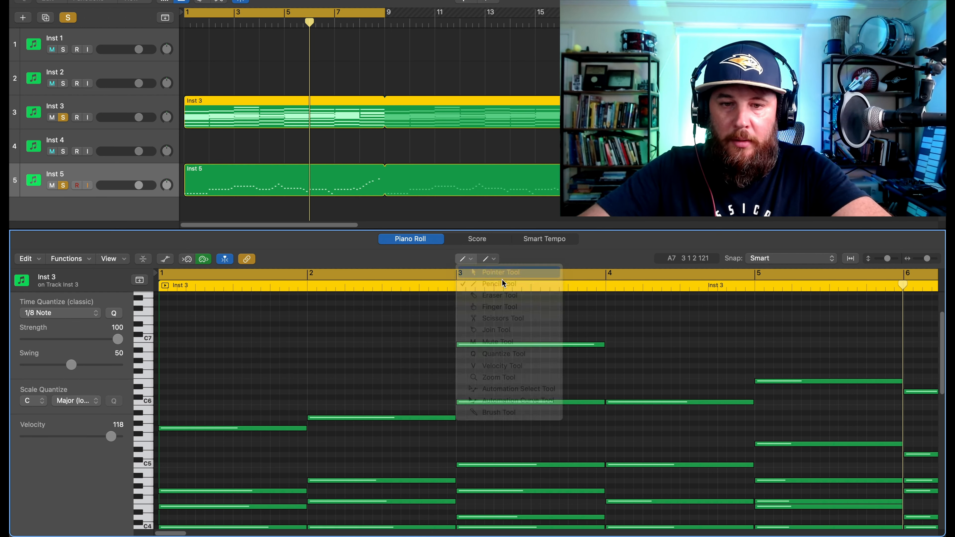
pyautogui.click(501, 282)
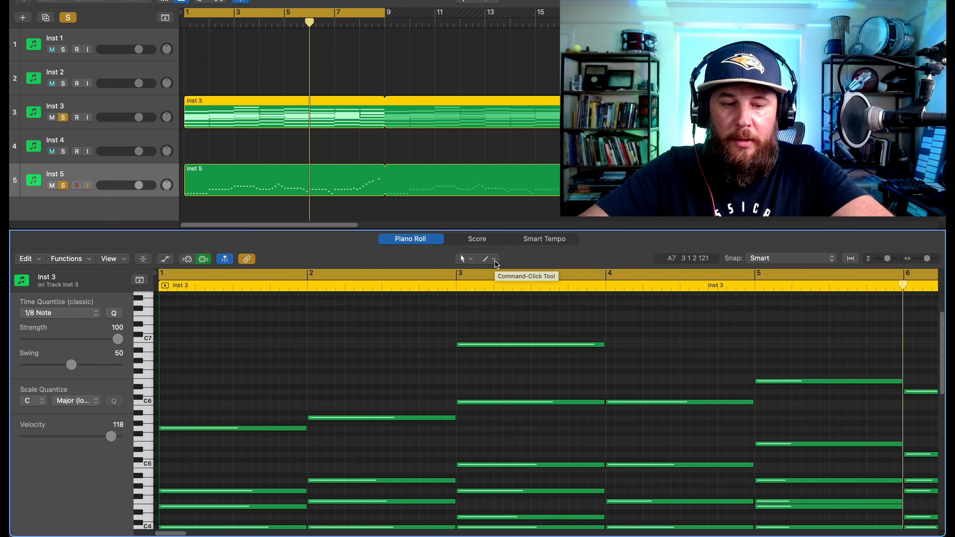
pyautogui.click(456, 324)
pyautogui.click(653, 339)
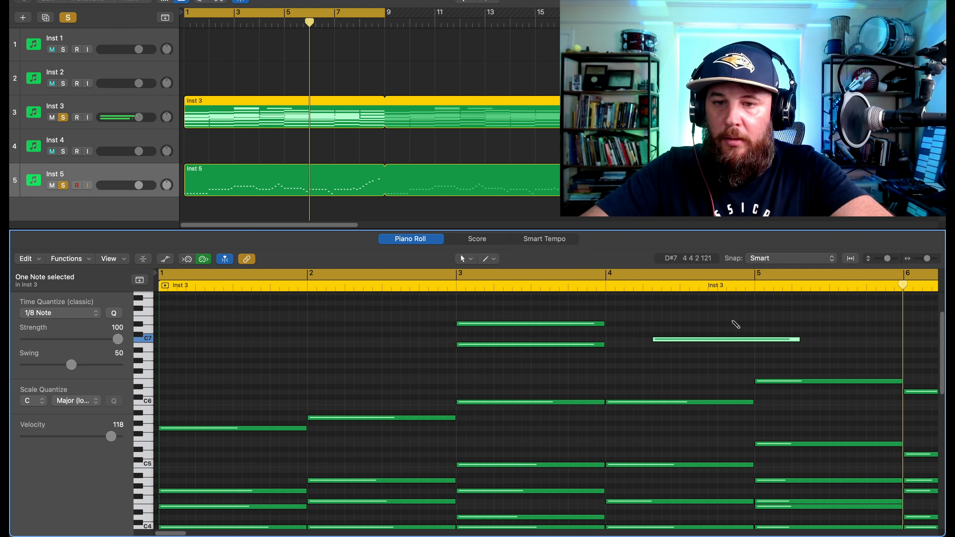
pyautogui.keyDown('super'); pyautogui.click(401, 350); pyautogui.keyUp('super')
# Step: Erase the one-bar B6 note in bar 3 with the Eraser Tool and undo the deletion
pyautogui.click(466, 259)
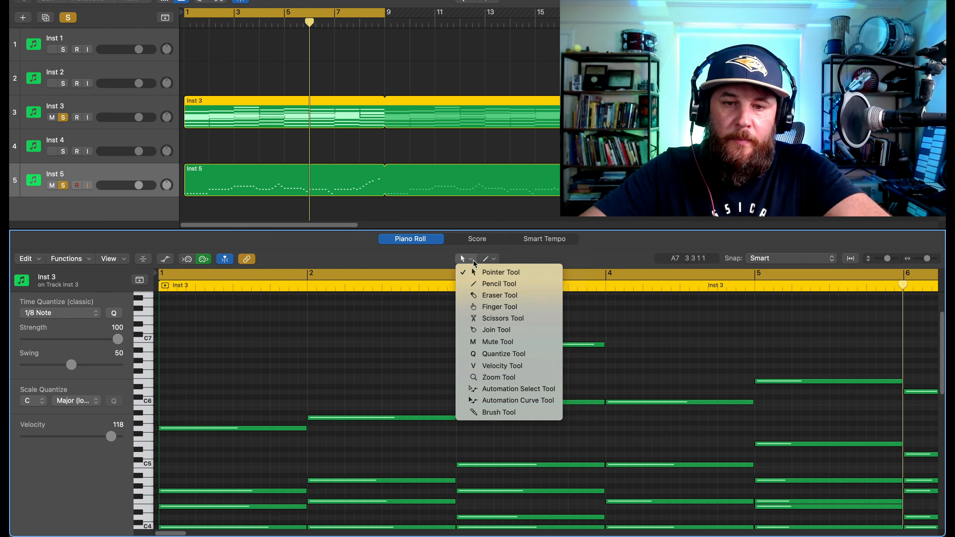
pyautogui.click(477, 298)
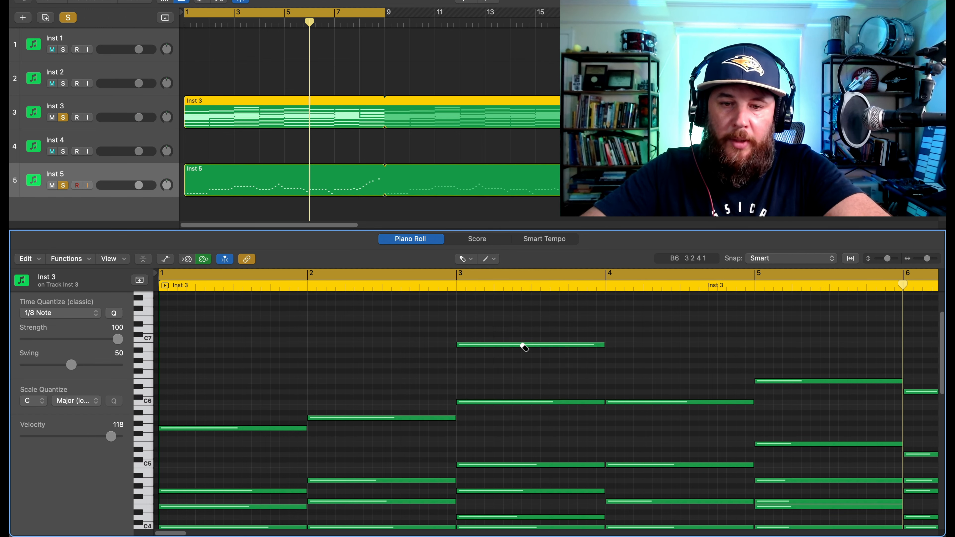
pyautogui.click(523, 345)
pyautogui.press('super+z')
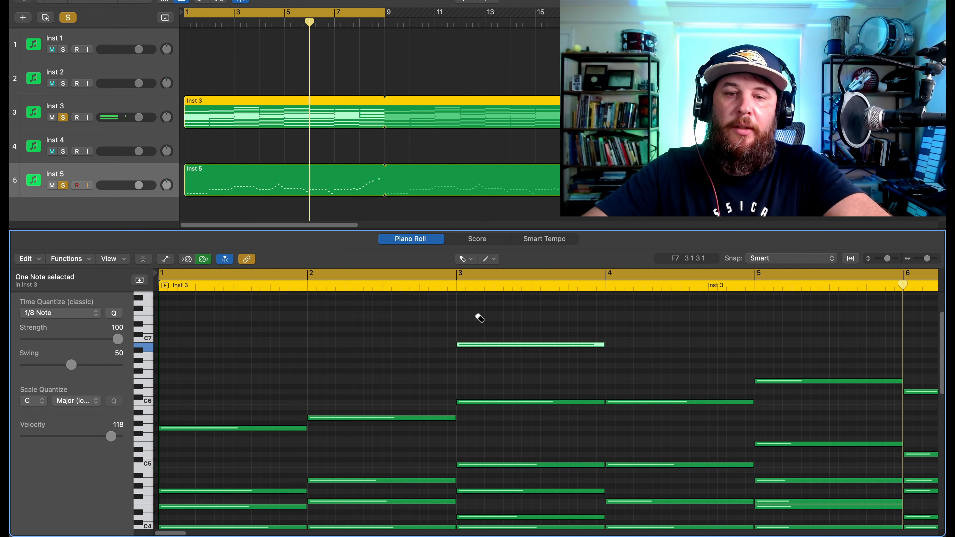
# Step: Split the A5 note in bar 2 and the C6 notes in bars 3 and 4 at their midpoints with the Scissors Tool
pyautogui.click(470, 259)
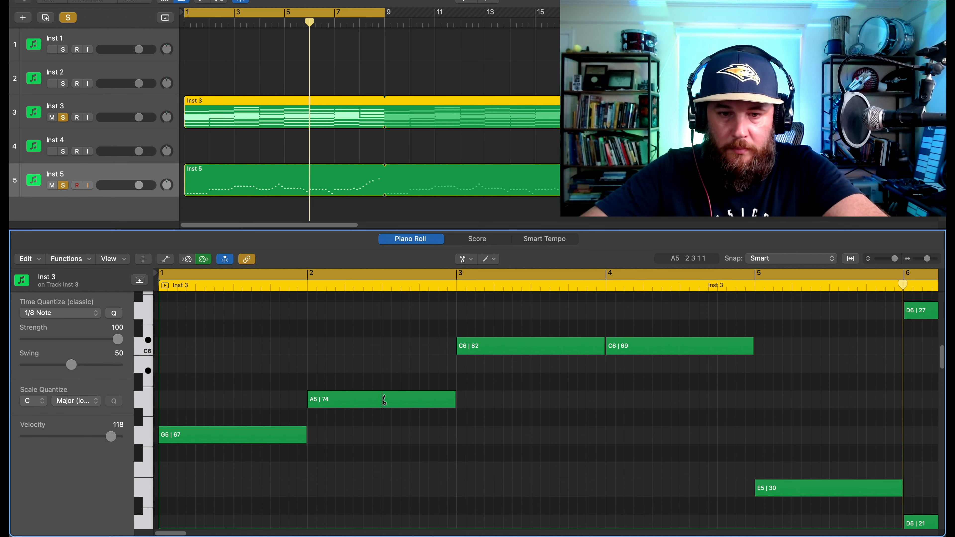
pyautogui.click(382, 398)
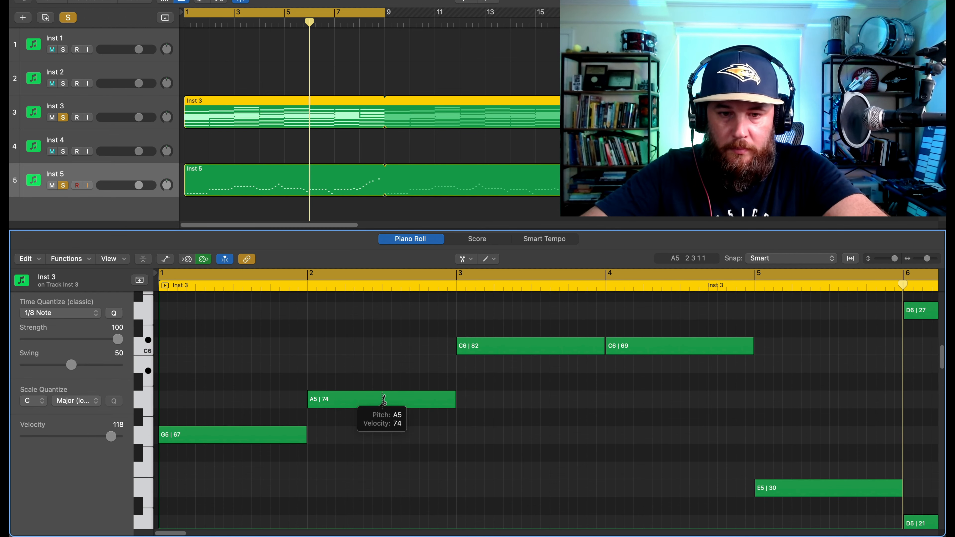
pyautogui.click(532, 345)
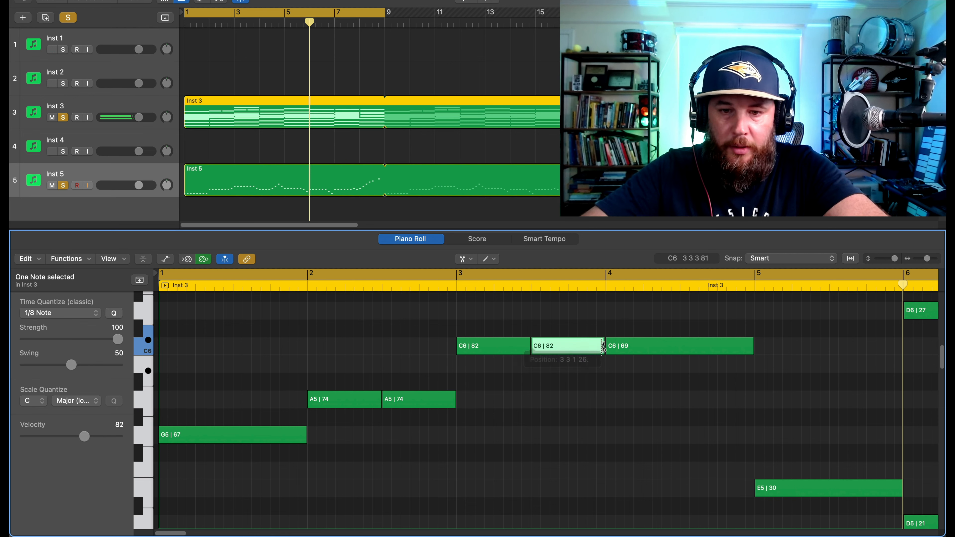
pyautogui.click(680, 345)
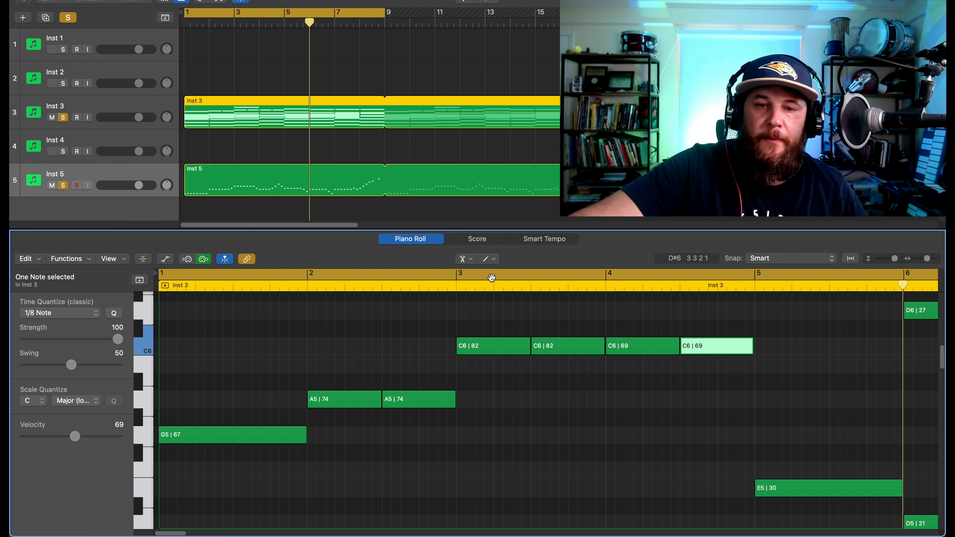
# Step: Join the two A5 halves in bar 2 into one note with the Join Tool
pyautogui.click(469, 259)
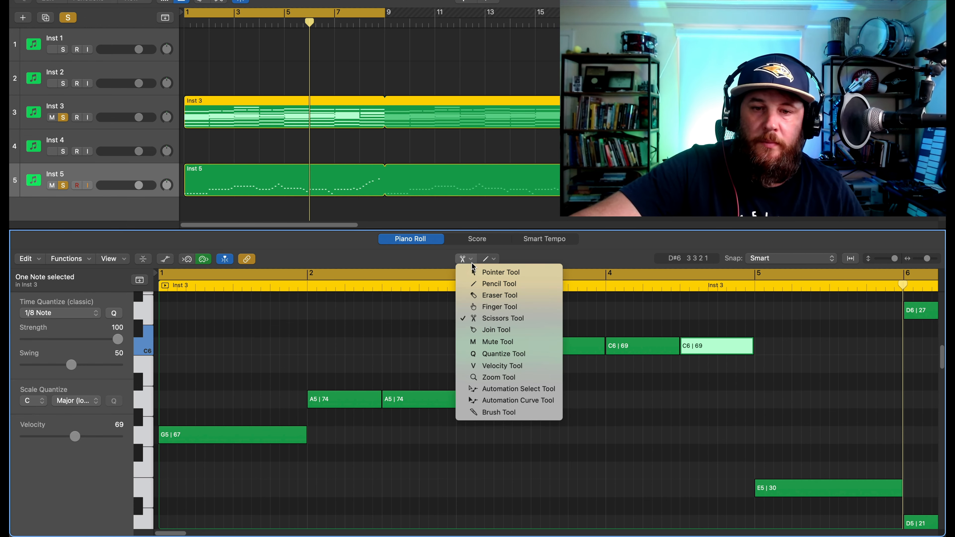
pyautogui.click(481, 330)
pyautogui.click(363, 398)
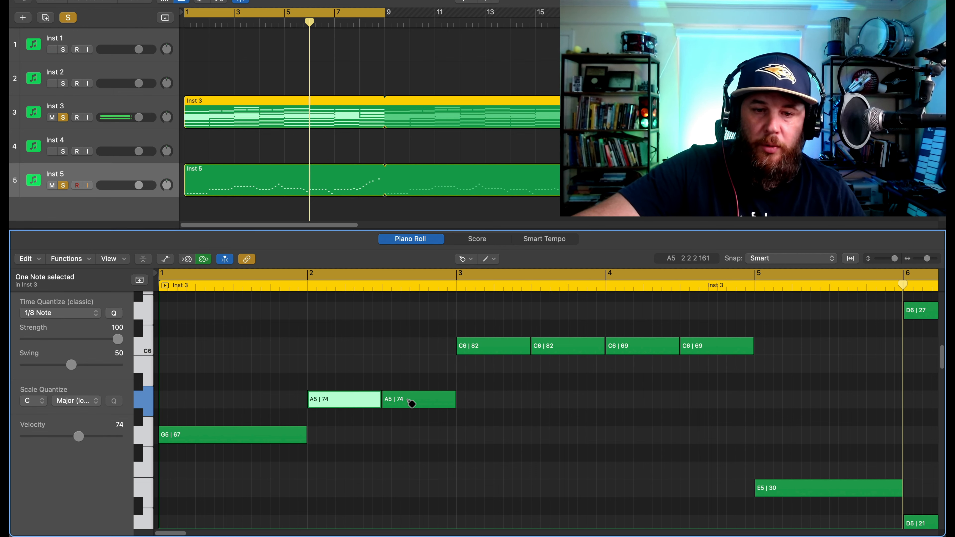
pyautogui.click(409, 404)
pyautogui.click(347, 401)
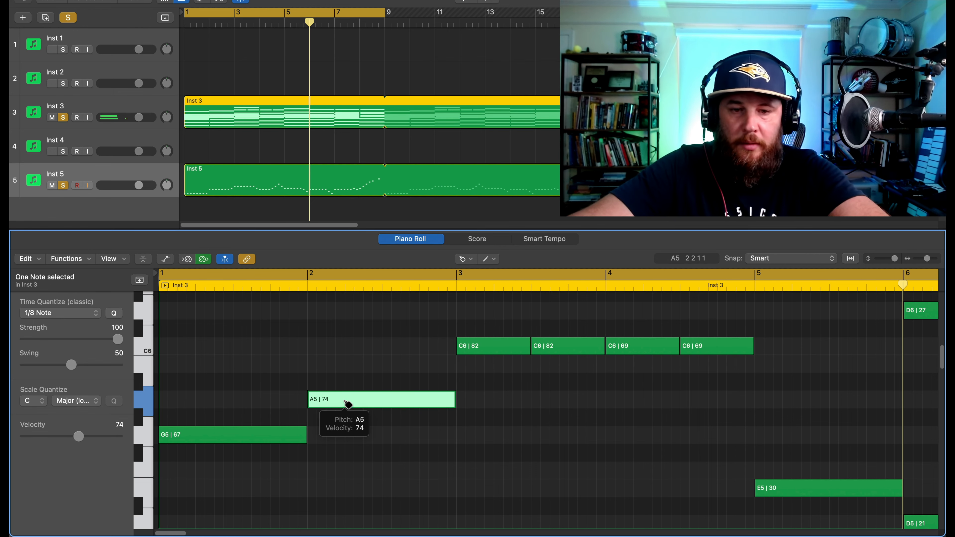
# Step: Join the four C6 notes in bars 3 and 4 into a single two-bar note
pyautogui.click(512, 347)
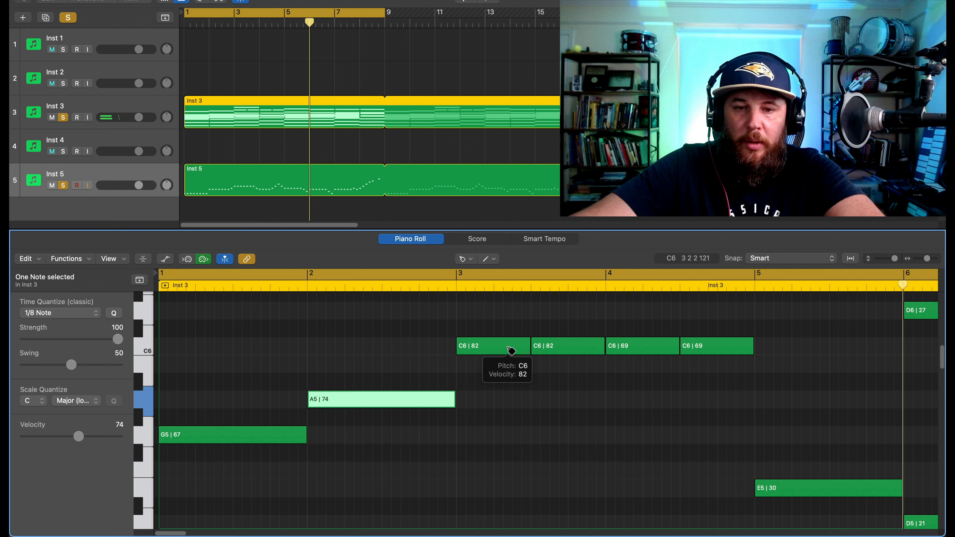
pyautogui.click(586, 347)
pyautogui.click(629, 347)
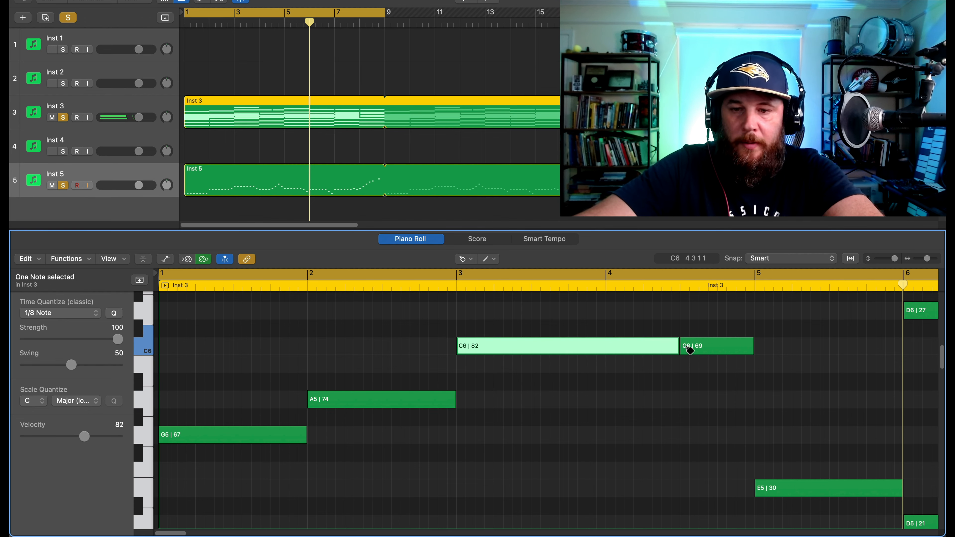
pyautogui.click(710, 347)
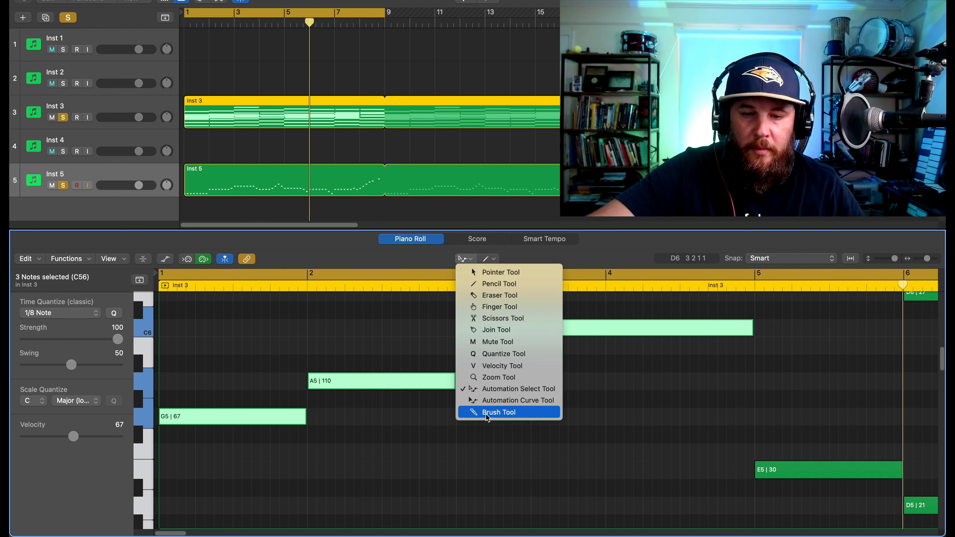
# Step: Paint a continuous run of eighth-note G5 notes across bars 3 and 4 with the Brush Tool
pyautogui.click(487, 413)
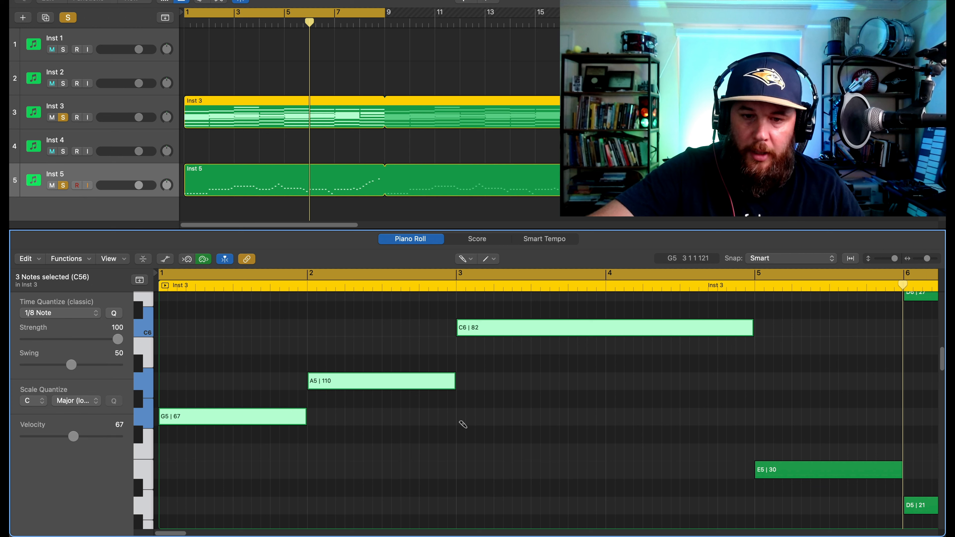
pyautogui.moveTo(478, 422)
pyautogui.mouseDown()
pyautogui.moveTo(767, 423)
pyautogui.moveTo(754, 423)
pyautogui.mouseUp()
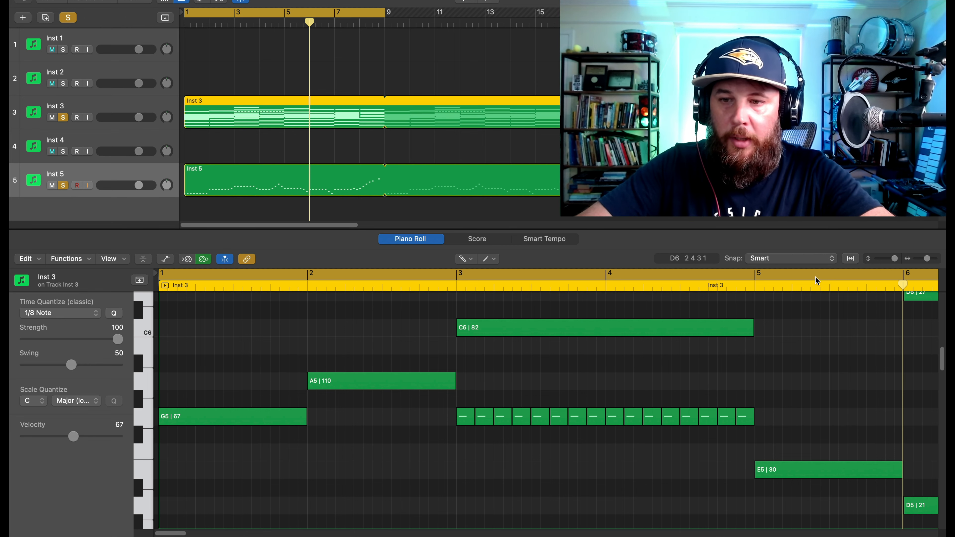
# Step: Examine the Inst 3 notes at several horizontal and vertical zoom levels and along the region's length, ending on bars 1 to 8 around C5 to C6
pyautogui.moveTo(895, 259); pyautogui.dragTo(921, 262)
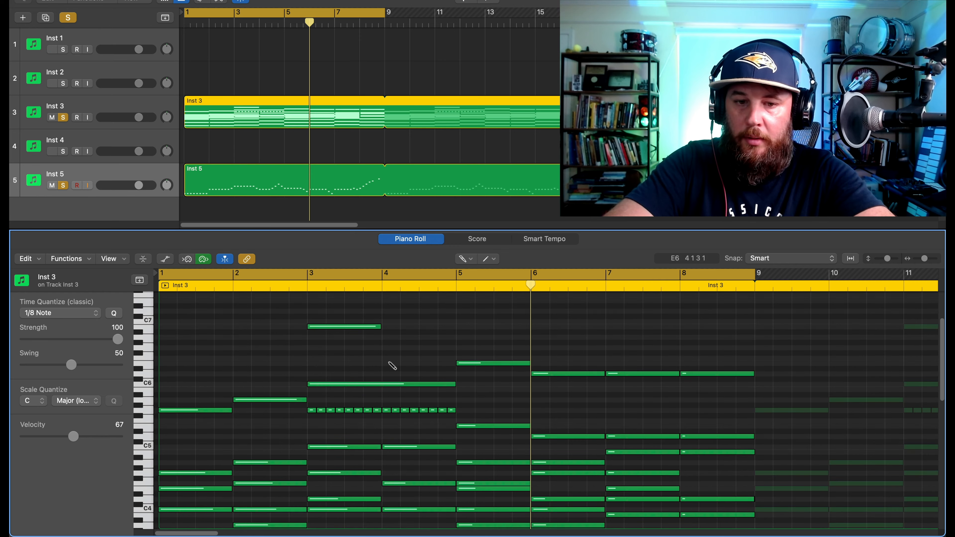
pyautogui.hscroll(6, 392, 365)
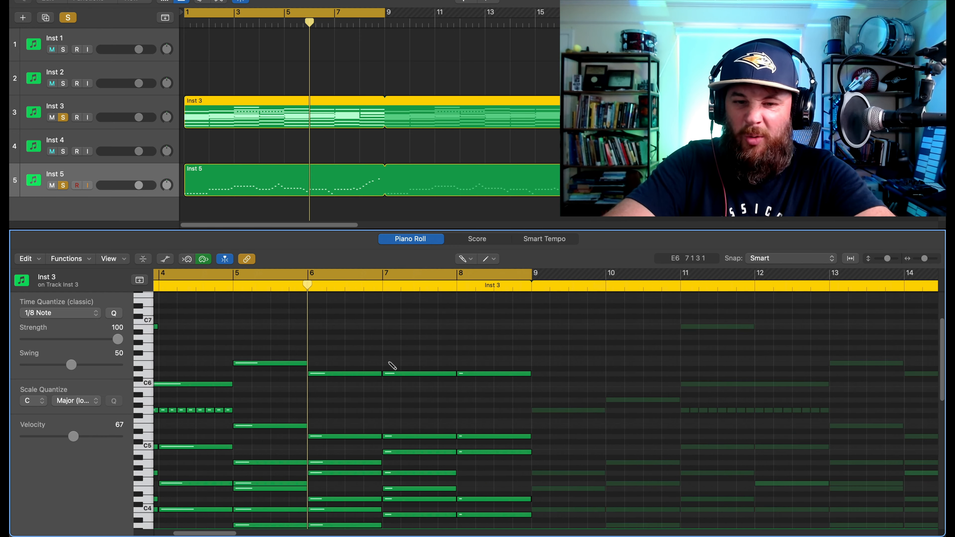
pyautogui.press('super+Right')
pyautogui.scroll(-2, 382, 374)
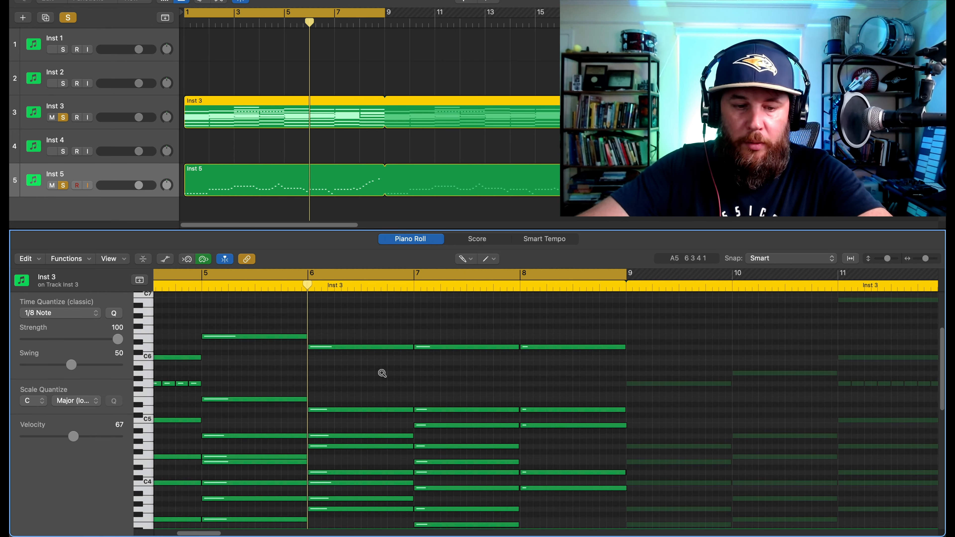
pyautogui.press('super+Down')
pyautogui.press('super+Down')
pyautogui.press('super+Down')
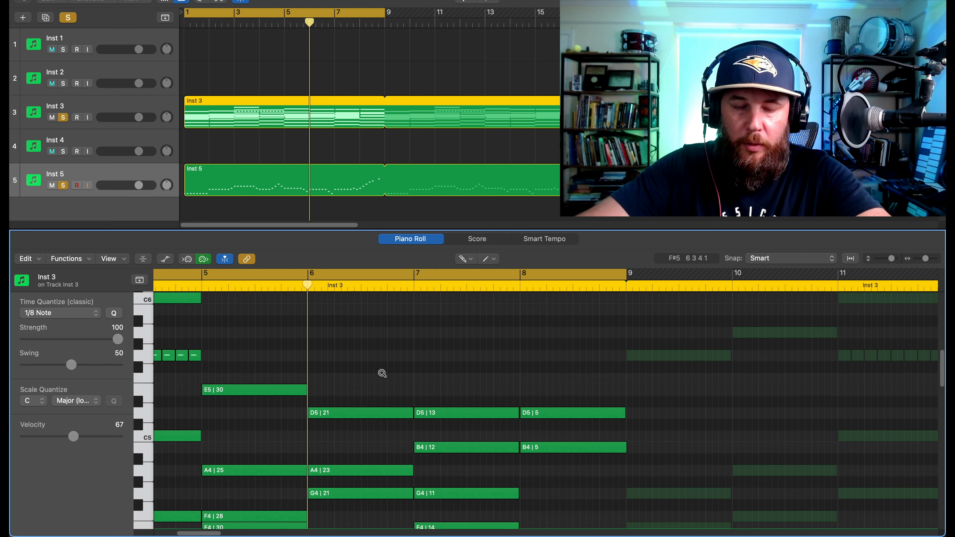
pyautogui.press('super+Up')
pyautogui.press('super+Up')
pyautogui.press('super+Up')
pyautogui.press('super+Up')
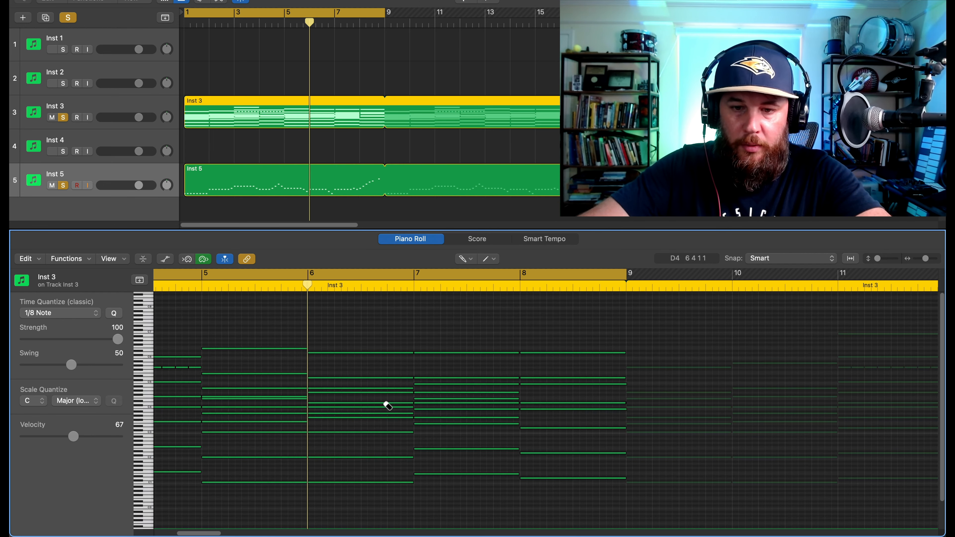
pyautogui.press('super+Down')
pyautogui.press('super+Down')
pyautogui.press('super+Down')
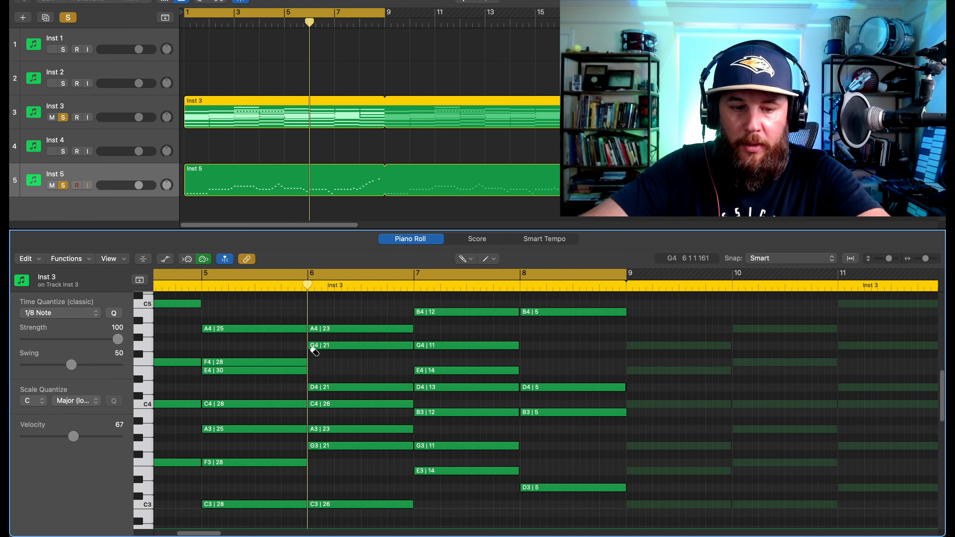
pyautogui.hscroll(-10, 356, 388)
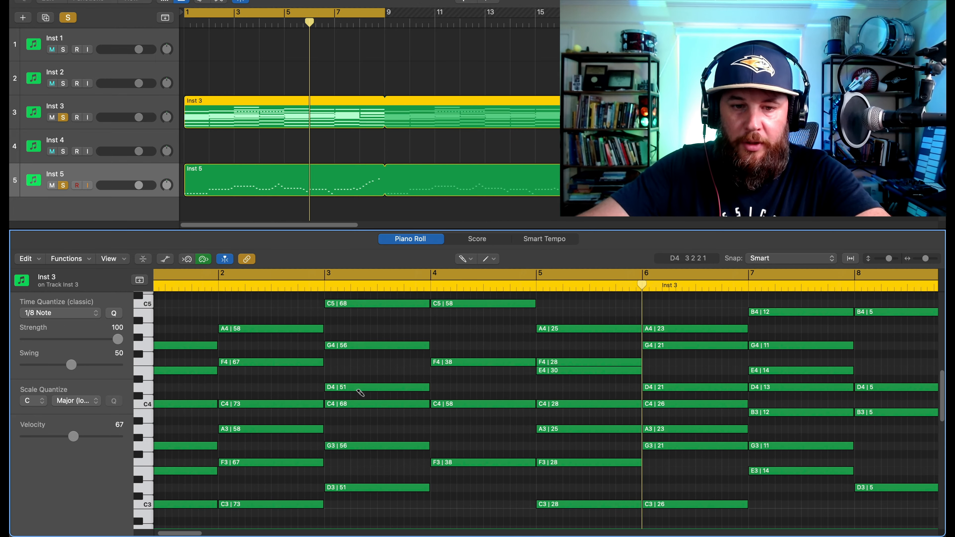
pyautogui.hscroll(5, 360, 393)
pyautogui.hscroll(-5, 360, 392)
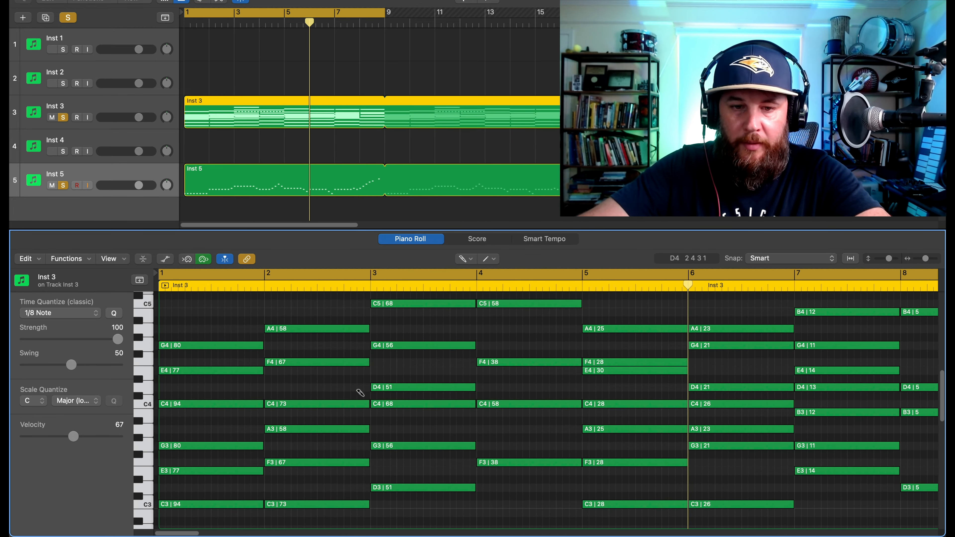
pyautogui.hscroll(4, 359, 393)
pyautogui.hscroll(4, 359, 392)
pyautogui.hscroll(-8, 358, 392)
pyautogui.scroll(6, 274, 322)
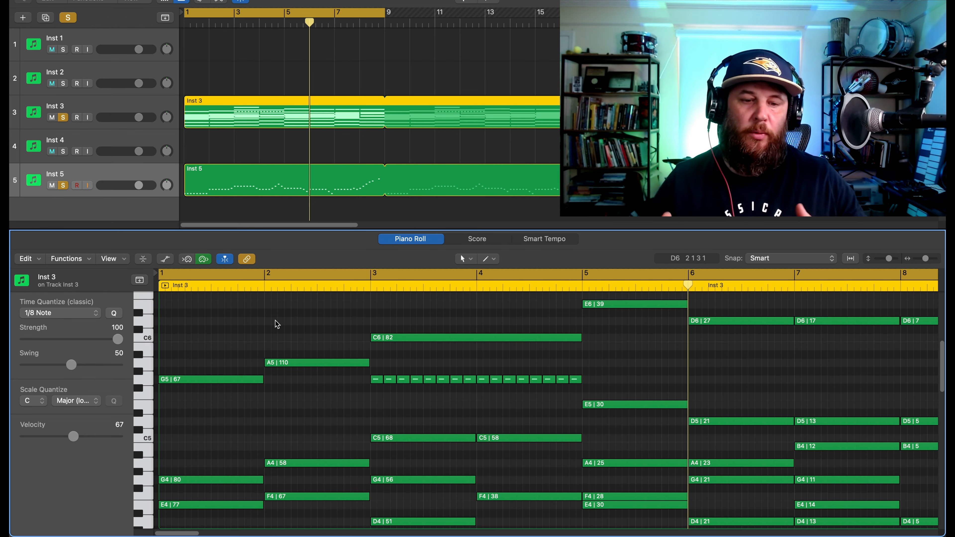
# Step: Select the notes sharing the second bar 3 G5 note's subposition, do the same for the bar 1 G5 note, and clear the selection
pyautogui.click(391, 380)
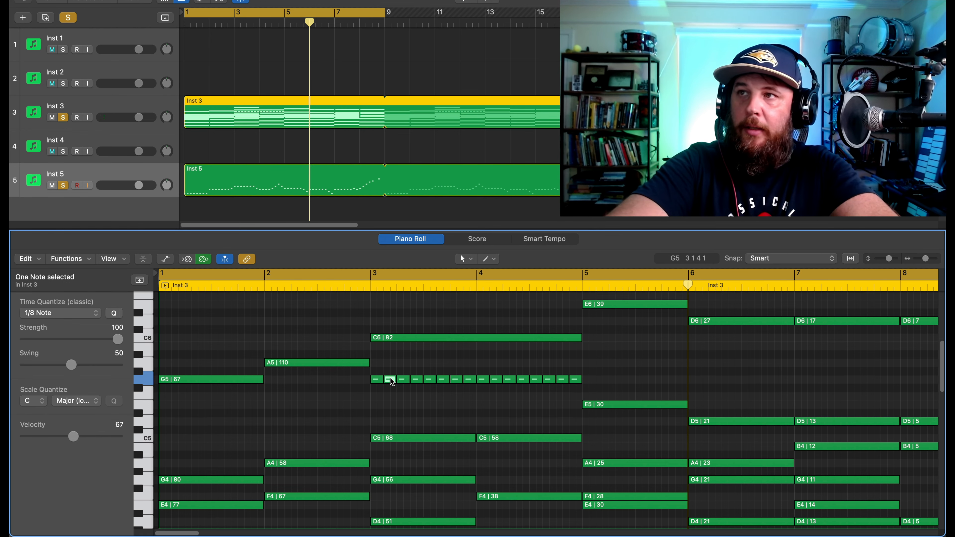
pyautogui.hotkey('shift', 'p')
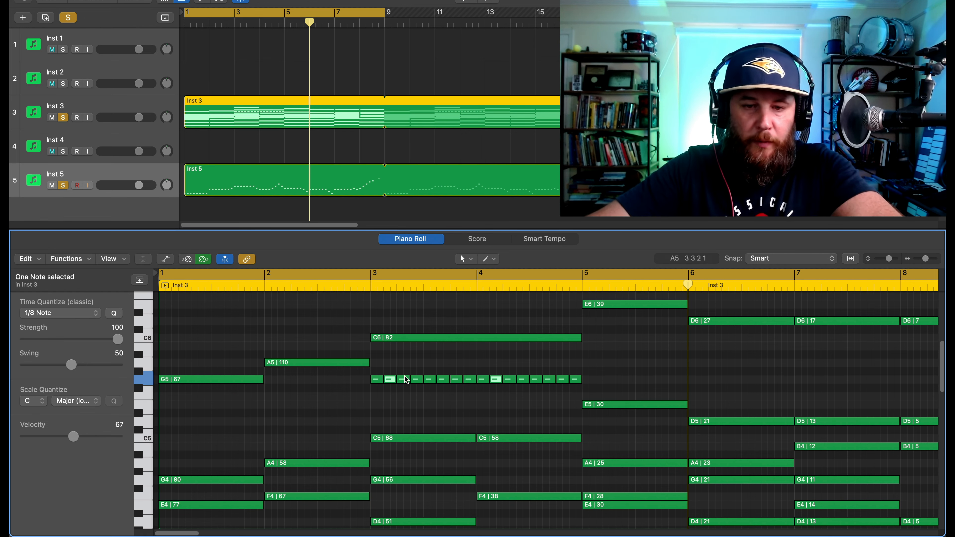
pyautogui.click(194, 380)
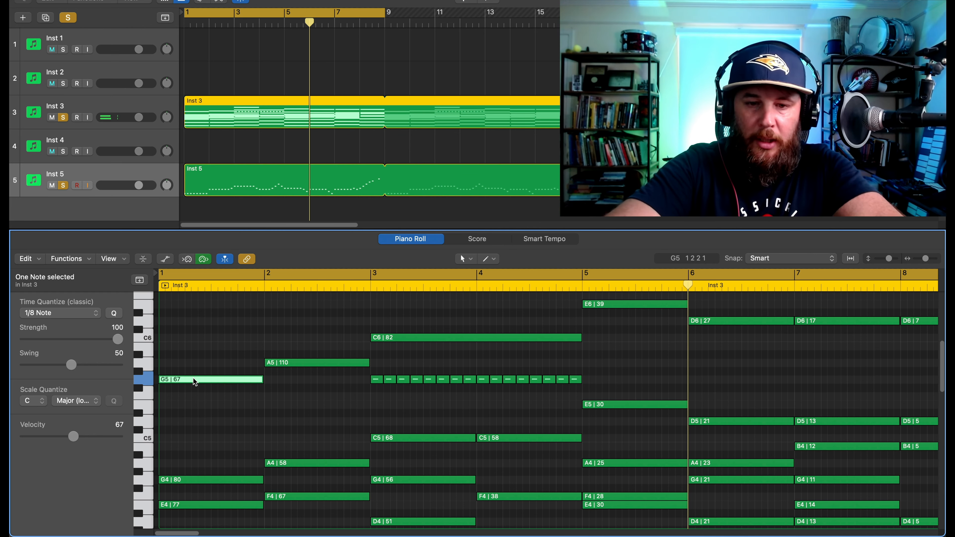
pyautogui.press('super+a')
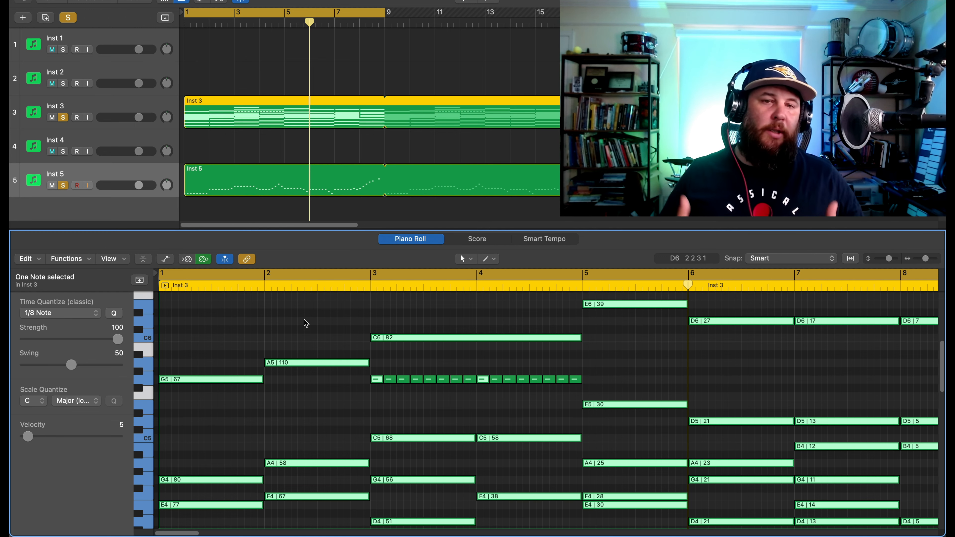
pyautogui.click(315, 321)
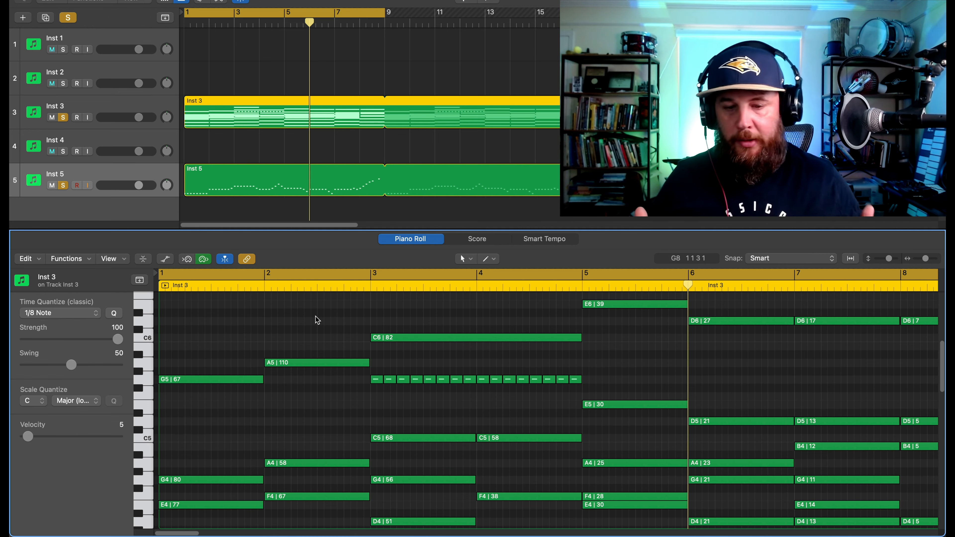
# Step: Select all notes in the Inst 3 region, transpose them down one semitone and back up one semitone
pyautogui.press('super+a')
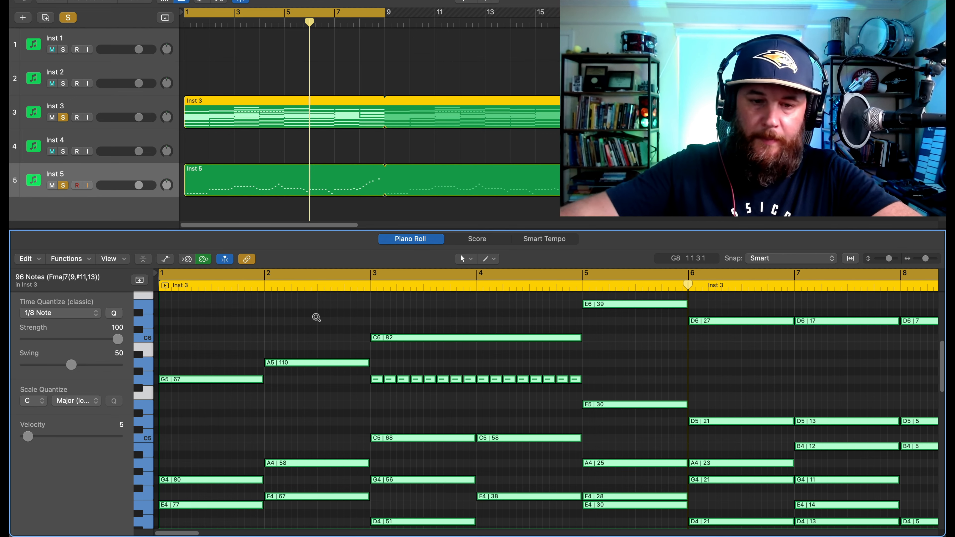
pyautogui.hotkey('alt', 'Down')
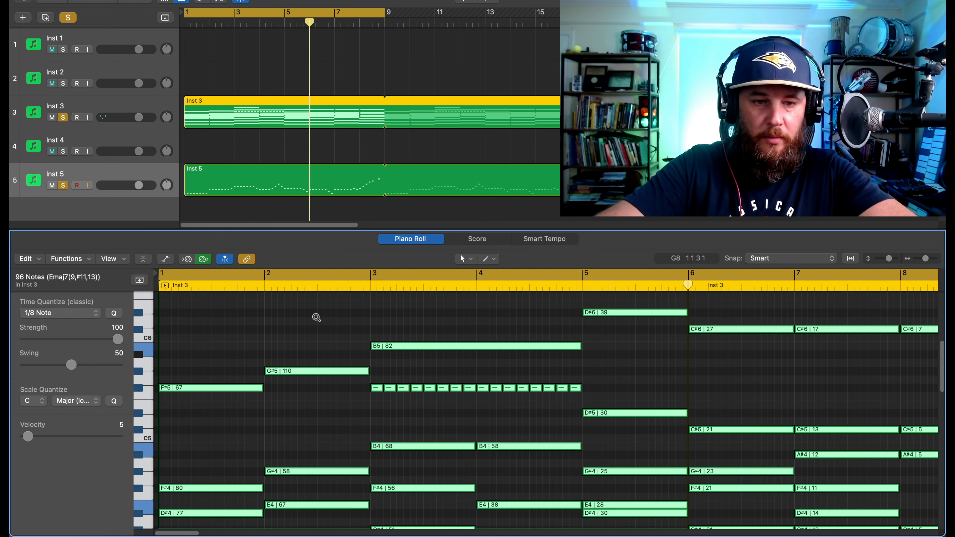
pyautogui.hotkey('alt', 'Up')
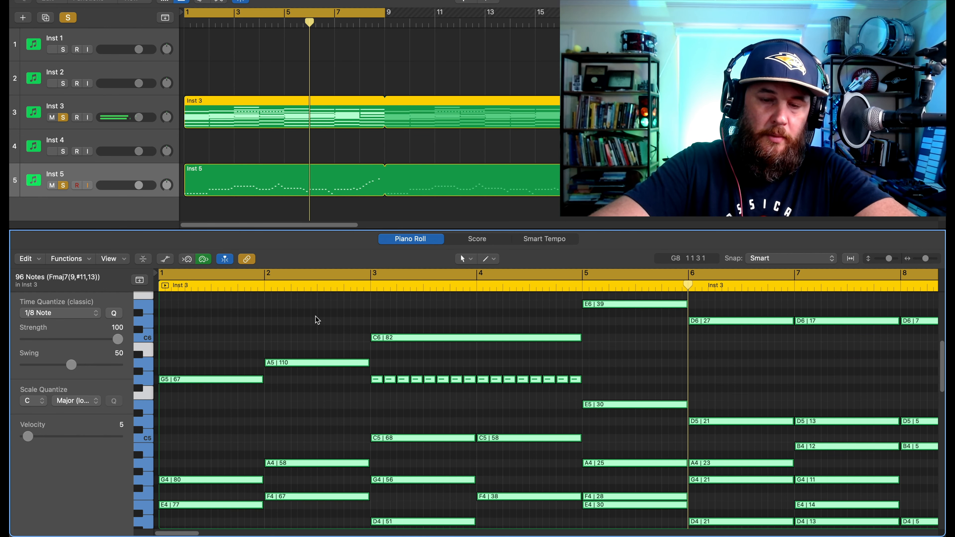
# Step: Transpose all selected notes down an octave, then up two octaves so they sit one octave above their original pitch
pyautogui.hotkey('alt', 'shift', 'Down')
pyautogui.hotkey('alt', 'shift', 'Up')
pyautogui.hotkey('alt', 'shift', 'Up')
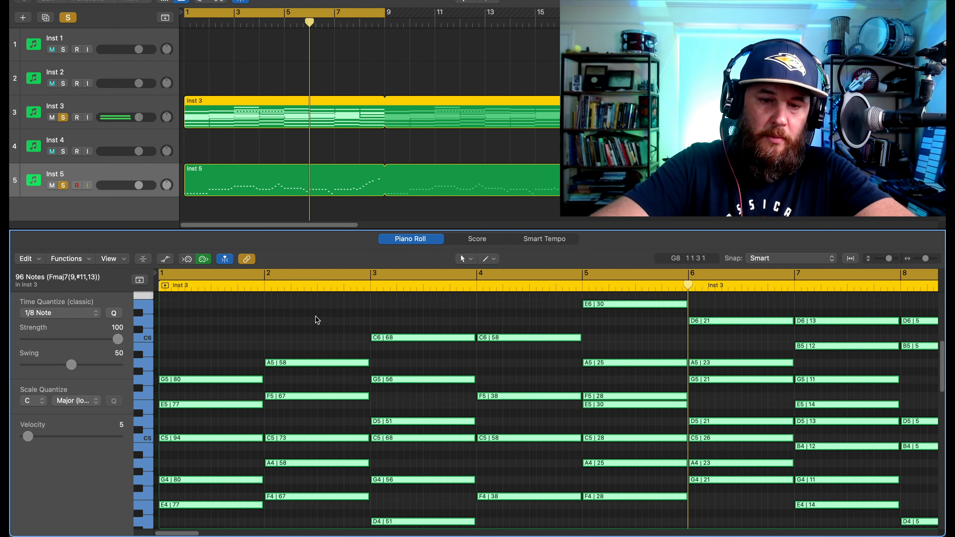